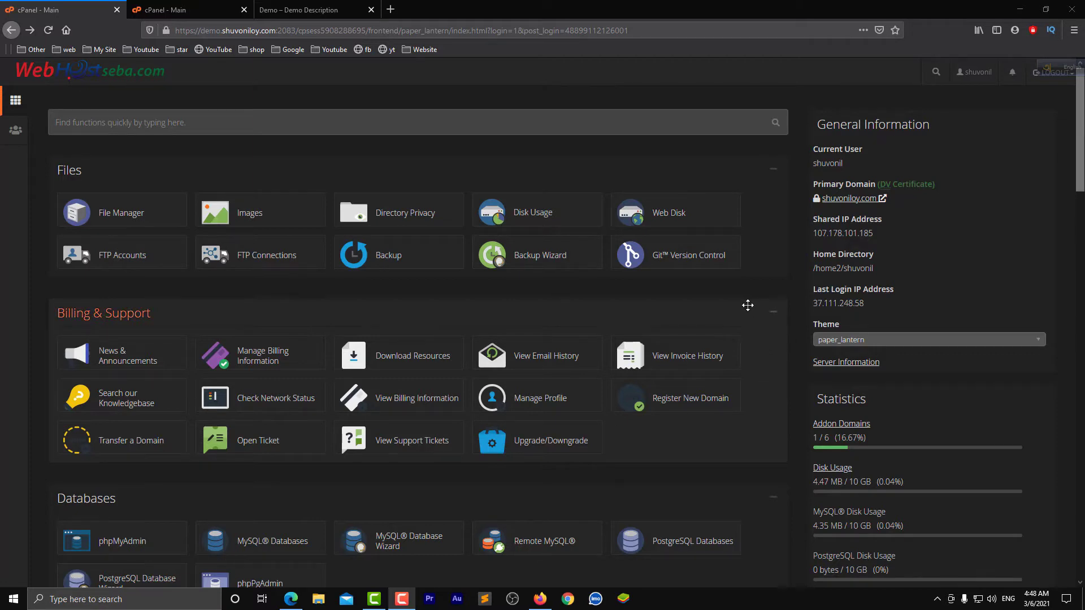
Open the File Manager and go into the demo.shuvoniloy.com folder to review its WordPress files
{"action": "left_click", "coordinate": [133, 224]}
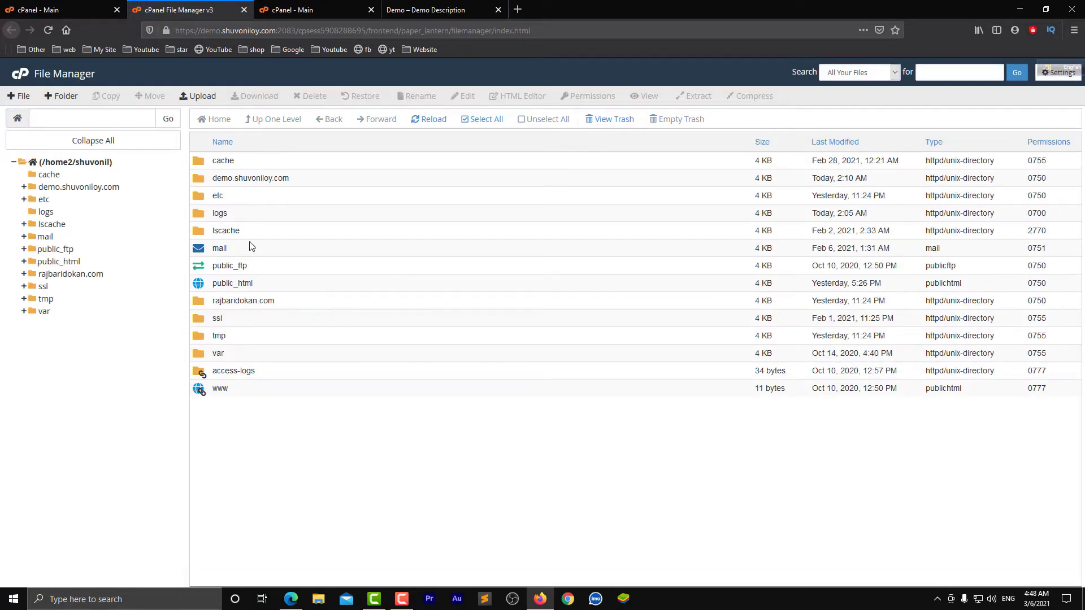
{"action": "double_click", "coordinate": [202, 181]}
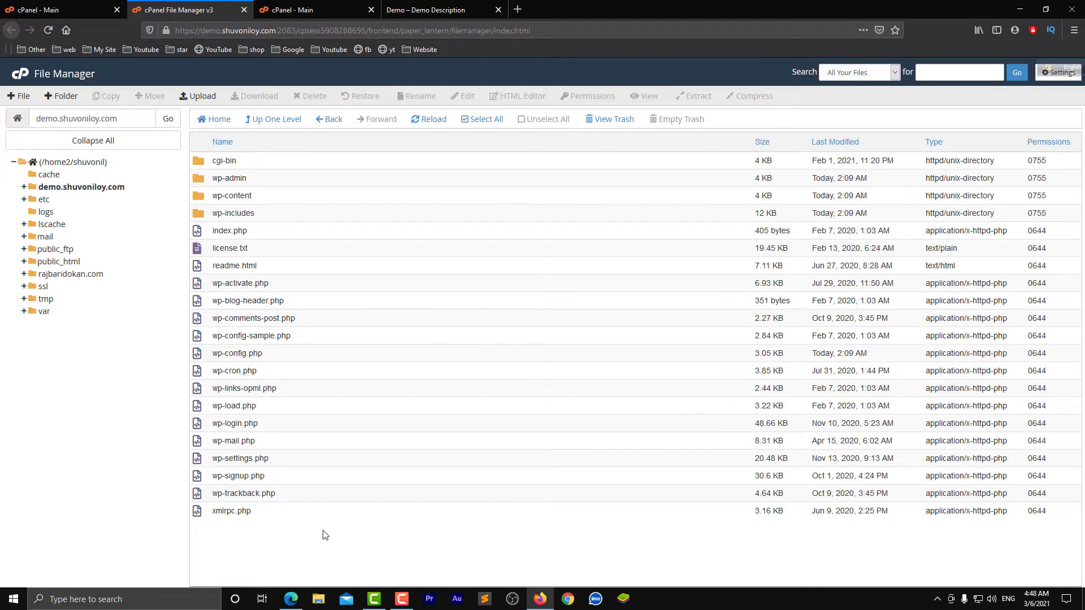
{"action": "left_click_drag", "start_coordinate": [322, 535], "coordinate": [260, 174]}
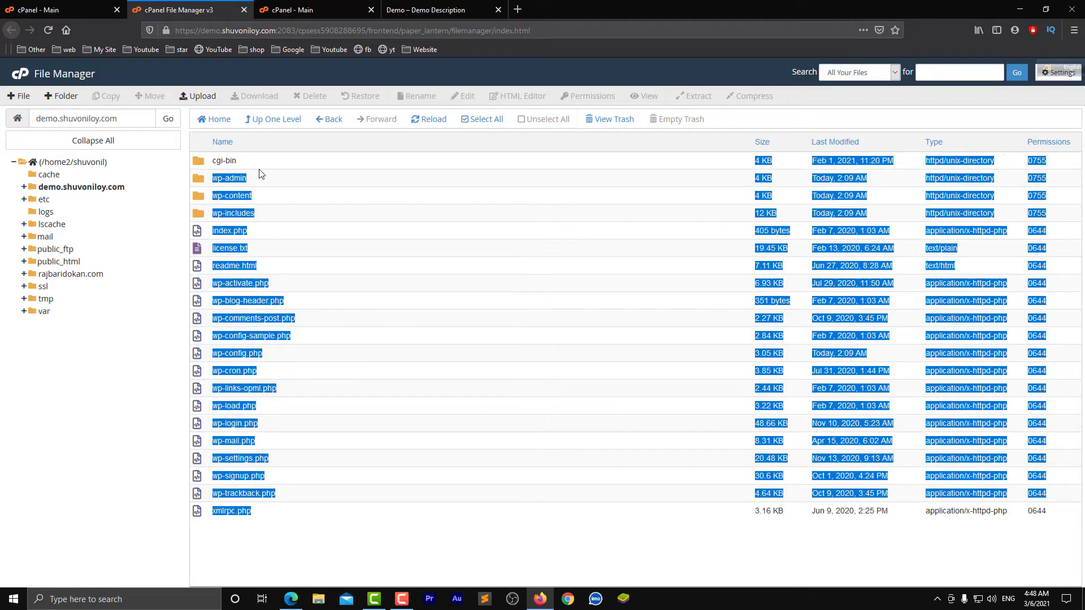
{"action": "left_click", "coordinate": [375, 550]}
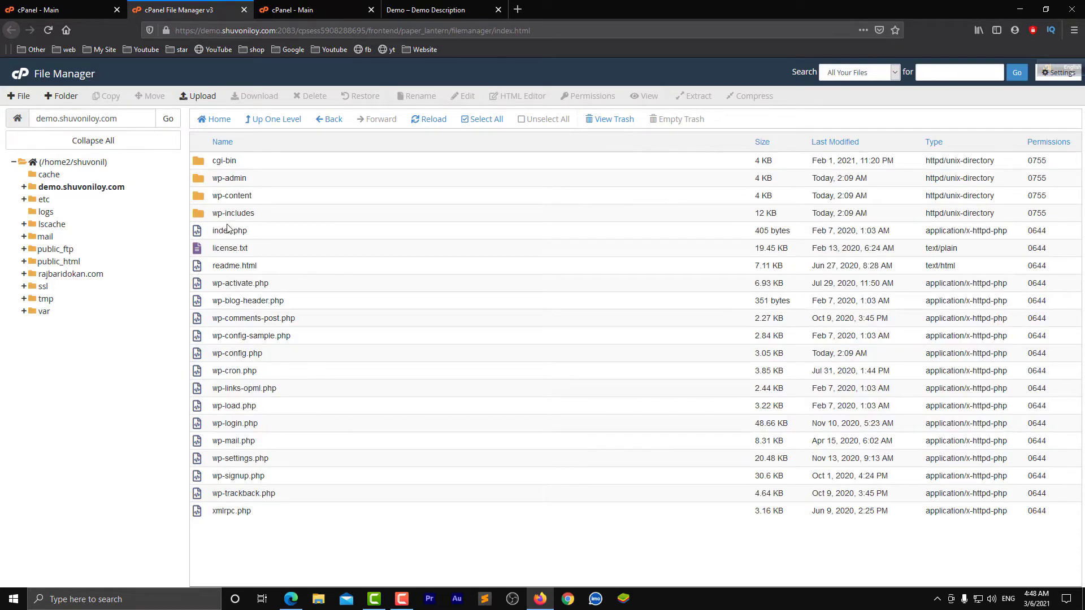
View the live demo site's front page and place its browser tab beside the File Manager tab
{"action": "left_click", "coordinate": [427, 10]}
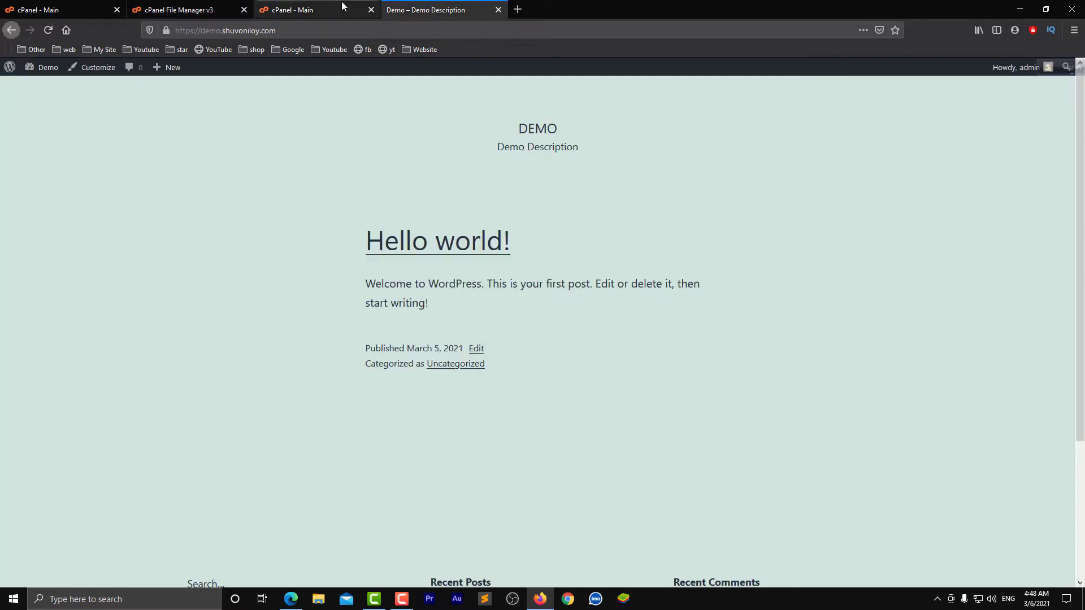
{"action": "left_click_drag", "start_coordinate": [316, 10], "coordinate": [526, 10]}
{"action": "left_click", "coordinate": [300, 12]}
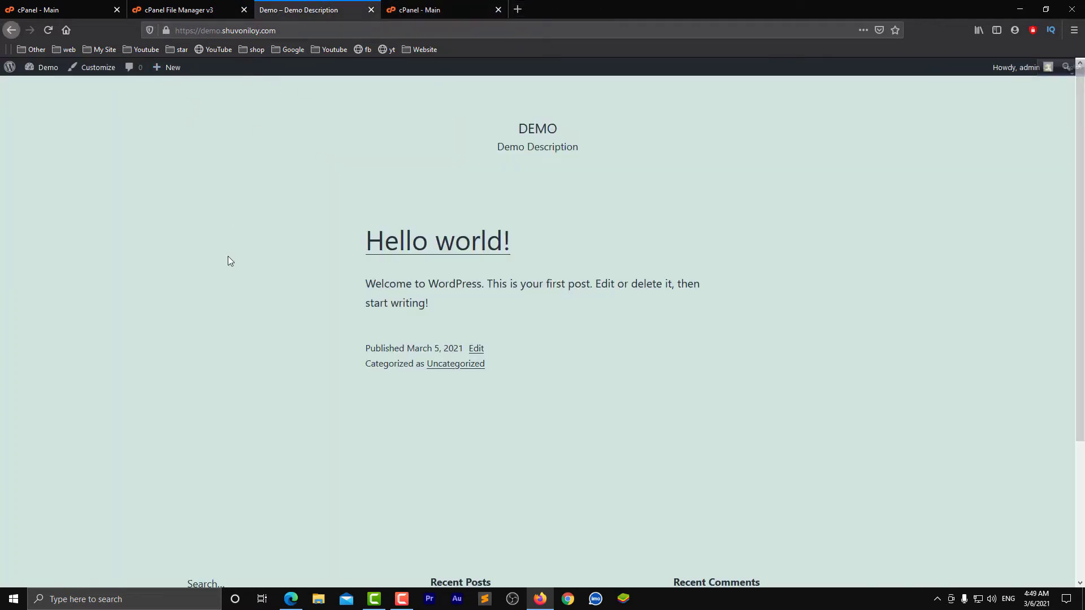
{"action": "scroll", "coordinate": [458, 369], "scroll_direction": "down", "scroll_amount": 3}
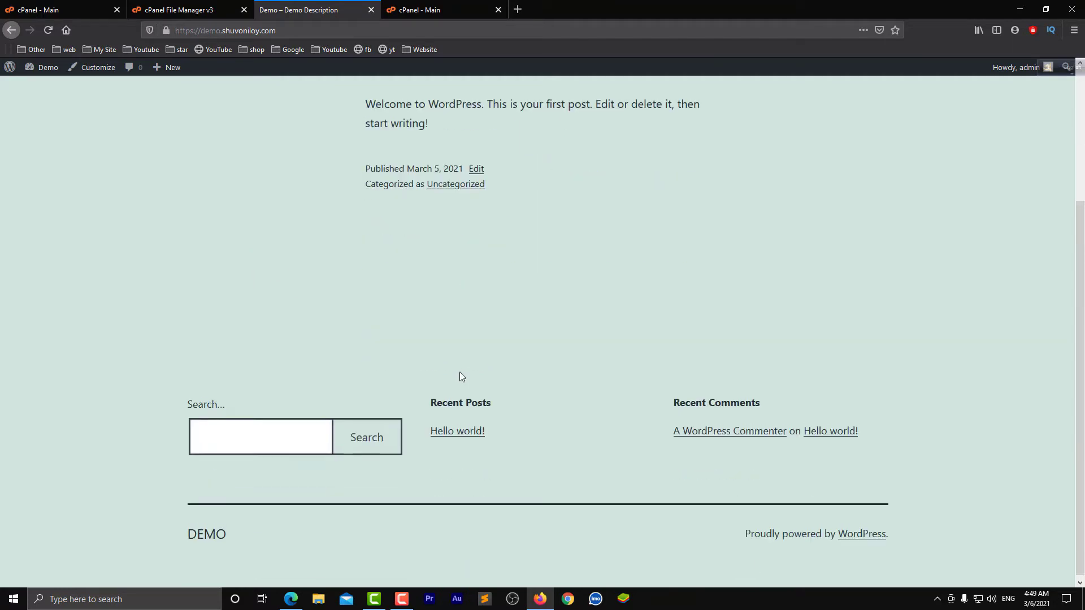
{"action": "scroll", "coordinate": [460, 372], "scroll_direction": "up", "scroll_amount": 3}
{"action": "right_click", "coordinate": [224, 132]}
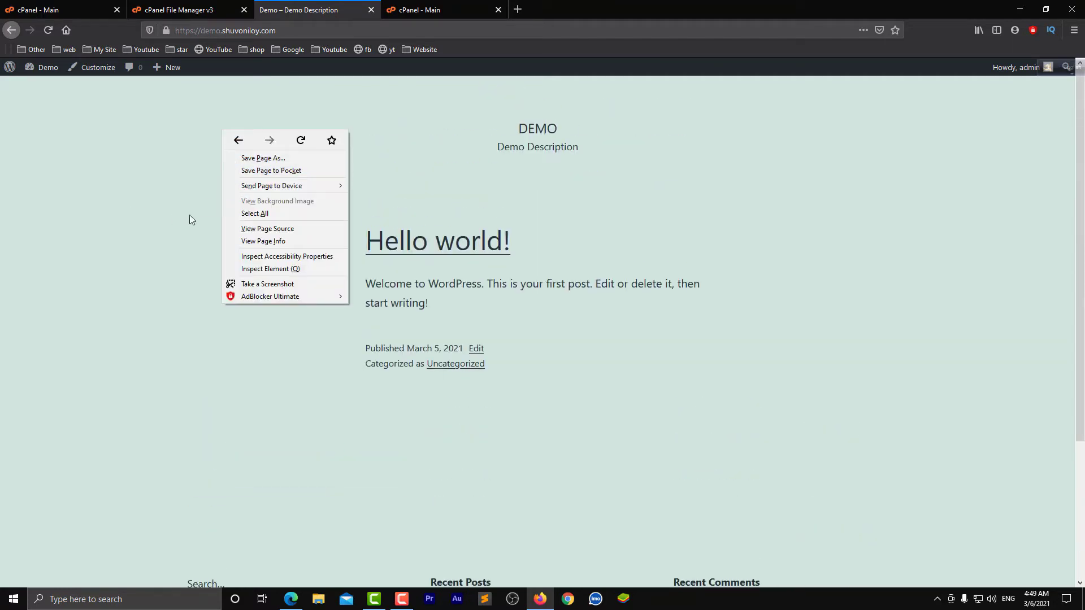
{"action": "left_click", "coordinate": [512, 206]}
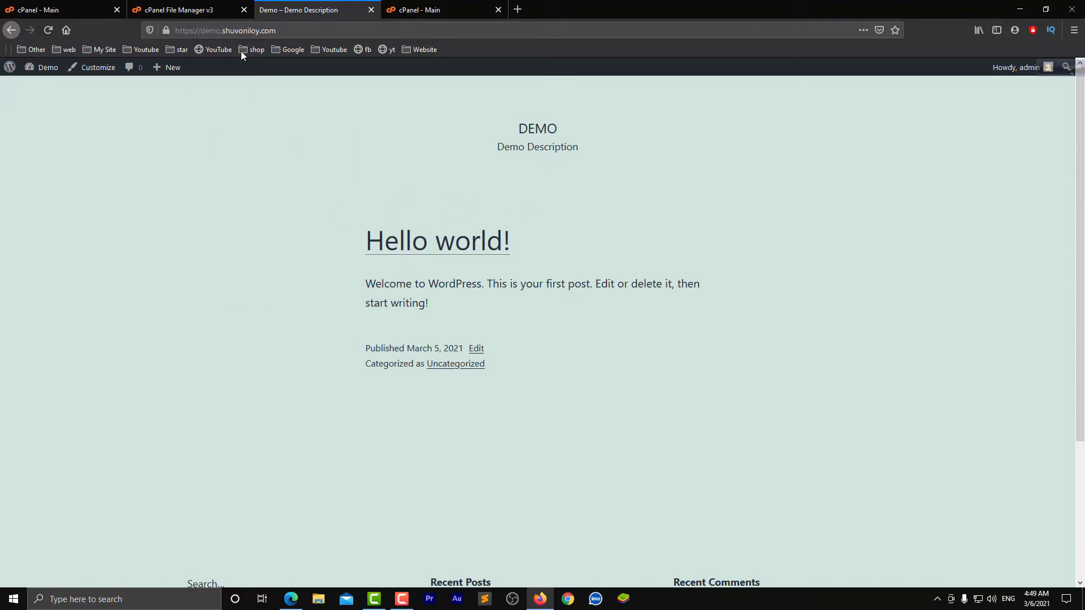
Permanently delete the themes folder inside wp-content, skipping the trash
{"action": "left_click", "coordinate": [208, 9]}
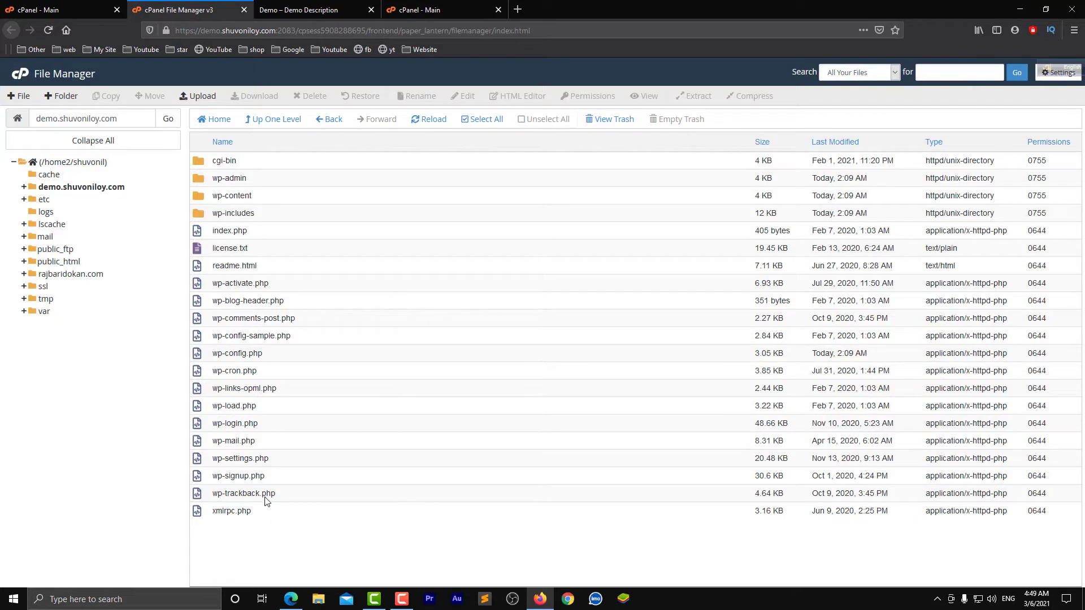
{"action": "double_click", "coordinate": [223, 197]}
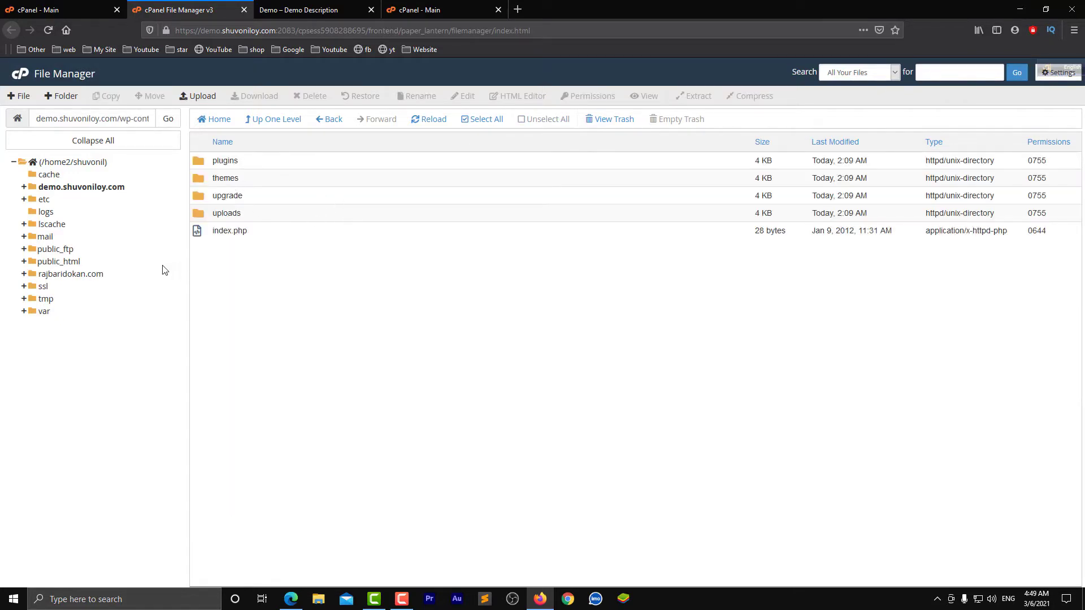
{"action": "right_click", "coordinate": [214, 180]}
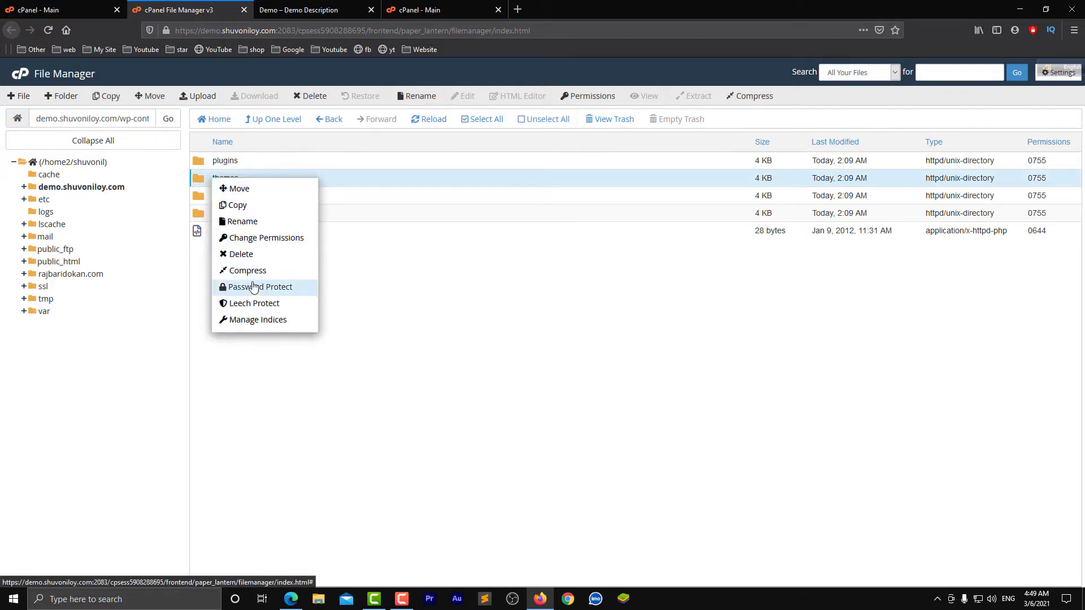
{"action": "left_click", "coordinate": [240, 254]}
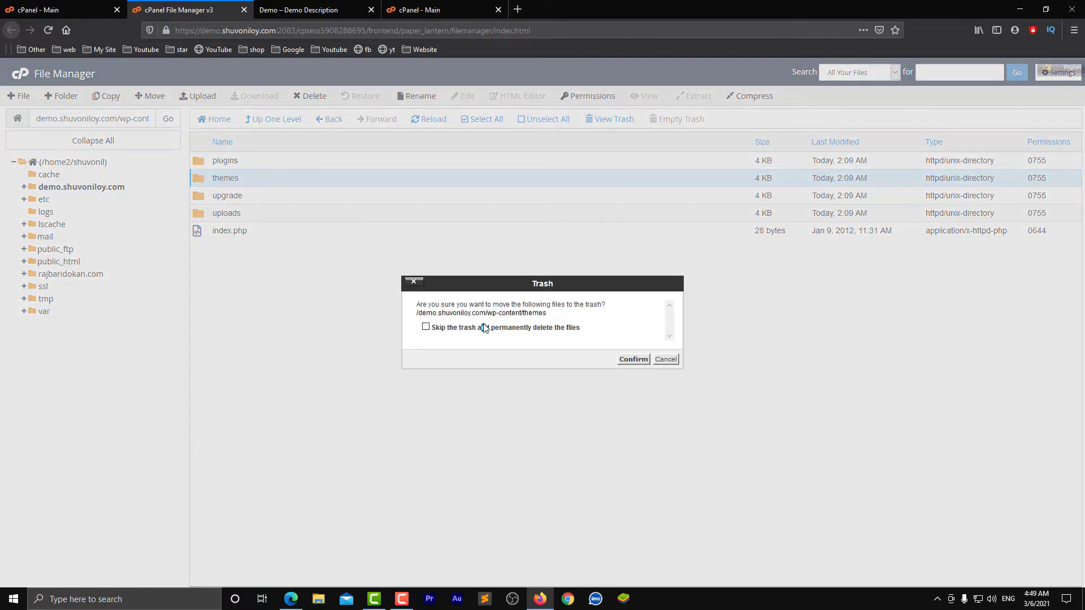
{"action": "left_click", "coordinate": [538, 328]}
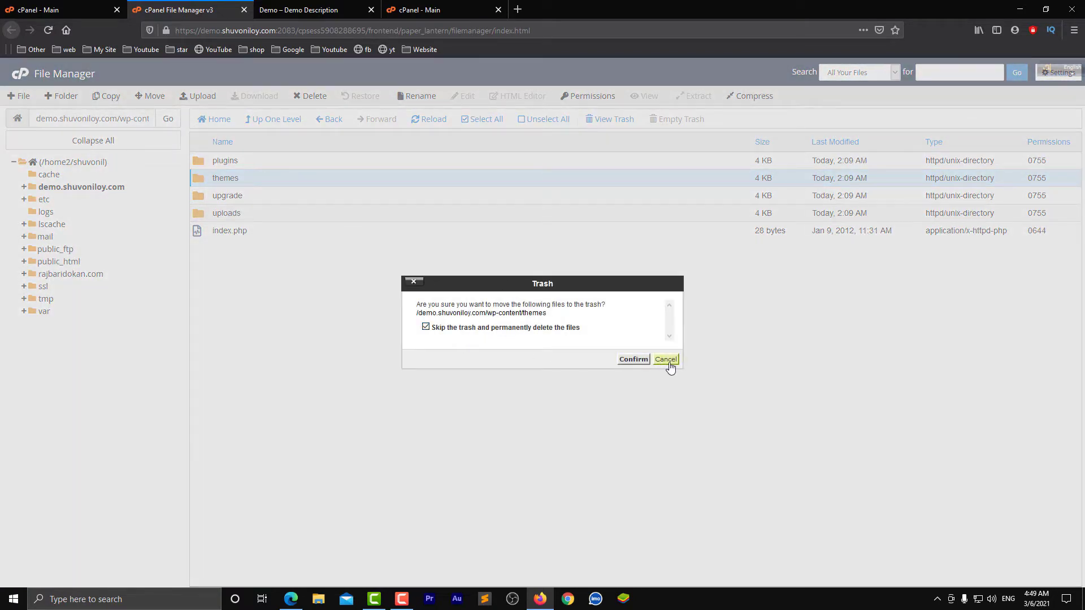
{"action": "left_click", "coordinate": [642, 363]}
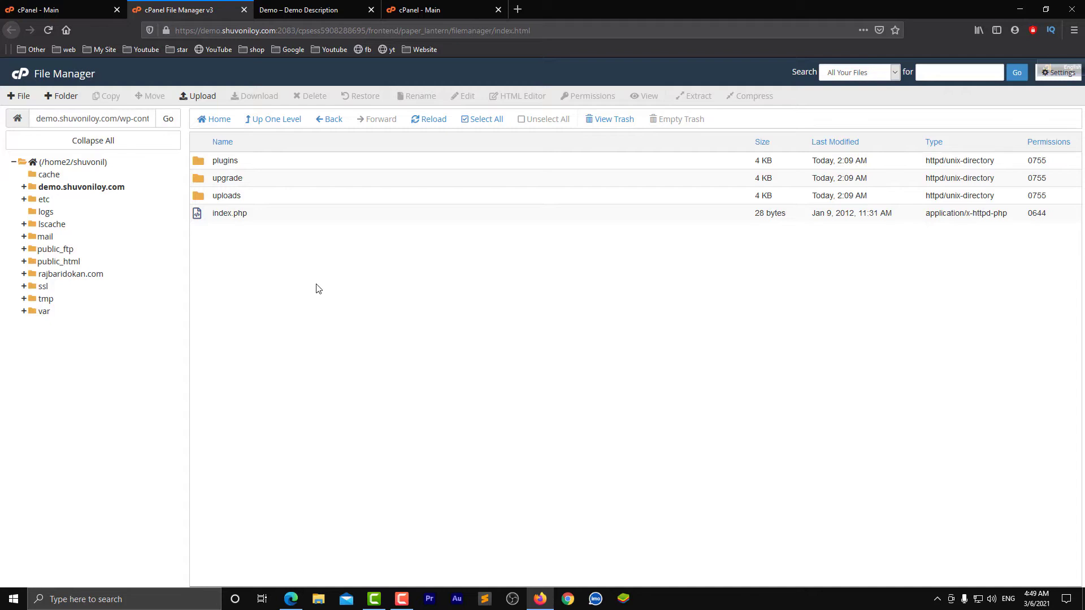
Reload the demo site's front page to check how it loads without the themes folder
{"action": "left_click", "coordinate": [315, 6]}
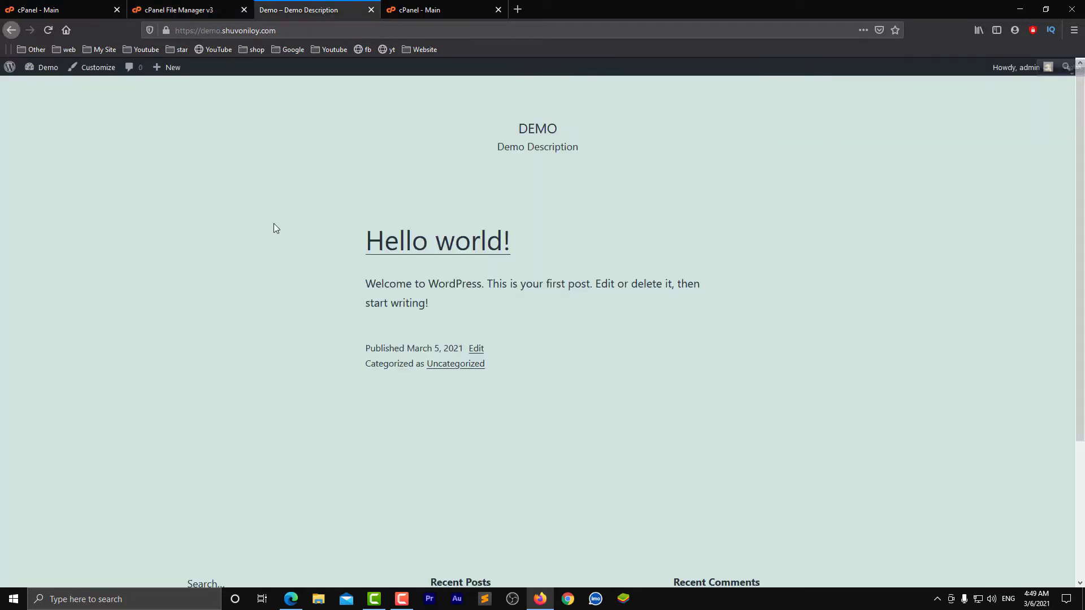
{"action": "left_click", "coordinate": [187, 10]}
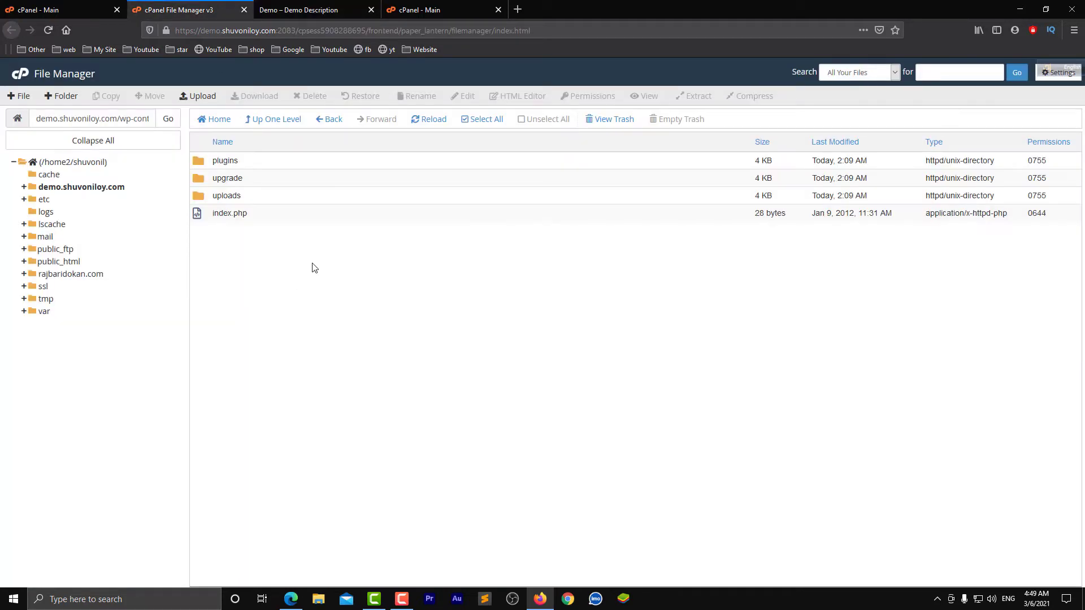
{"action": "left_click", "coordinate": [328, 7]}
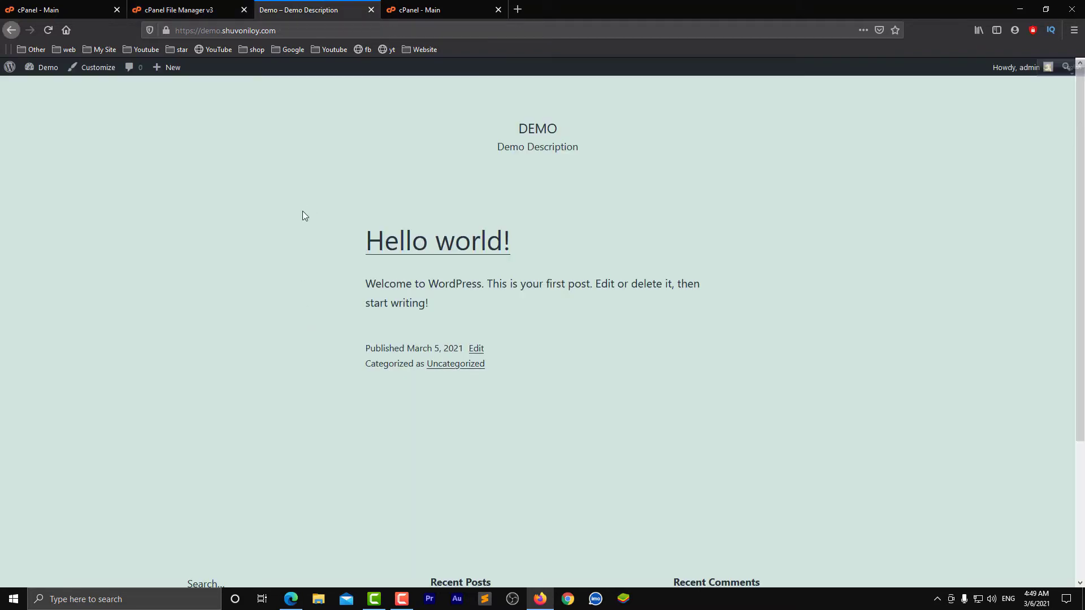
{"action": "right_click", "coordinate": [150, 136]}
{"action": "left_click", "coordinate": [186, 9]}
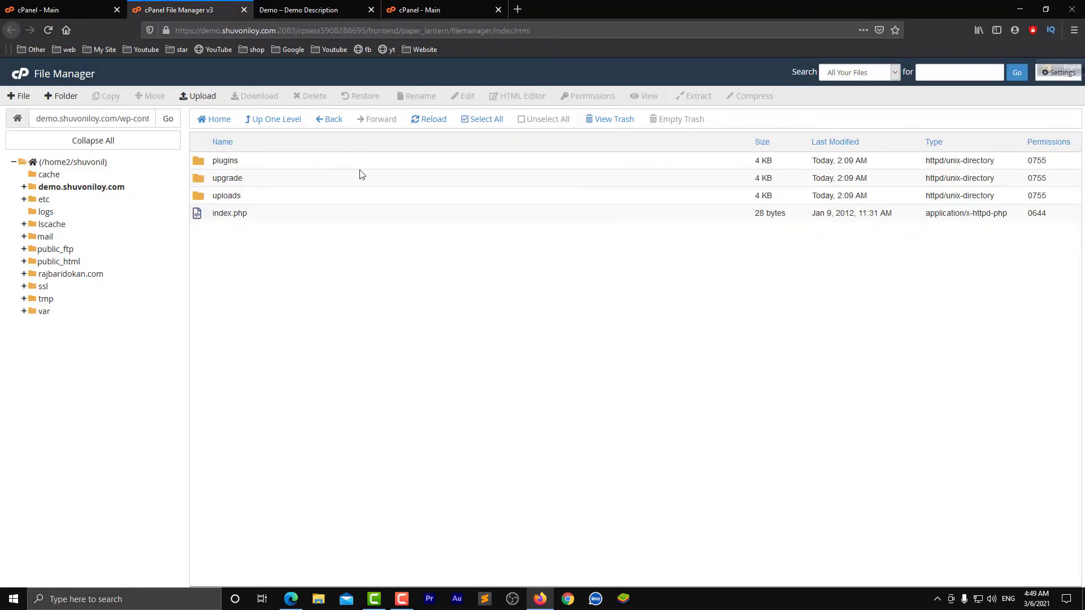
{"action": "left_click", "coordinate": [330, 7]}
{"action": "right_click", "coordinate": [244, 196]}
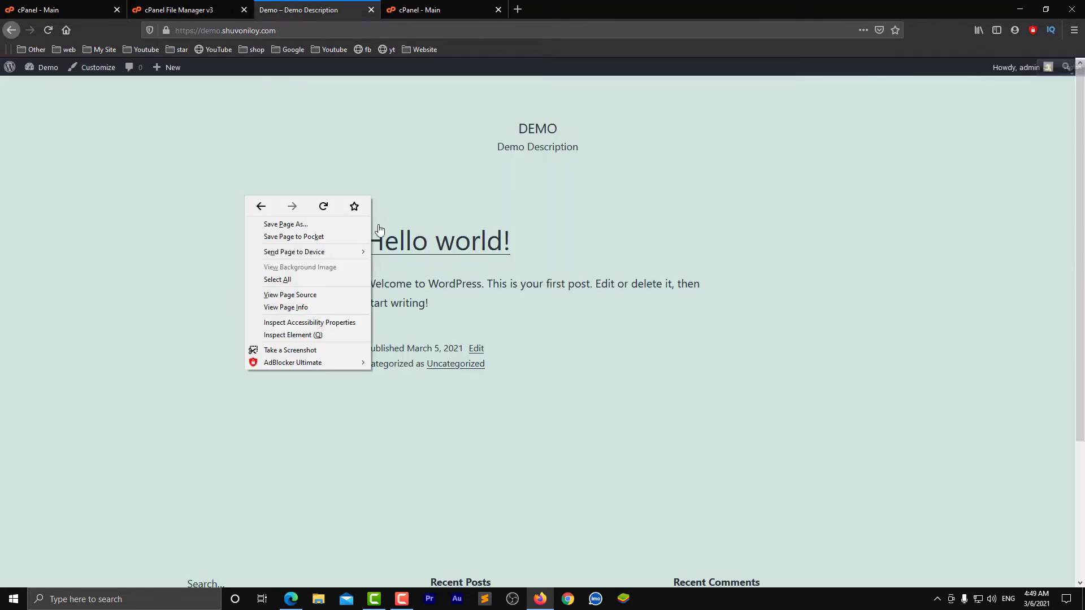
{"action": "left_click", "coordinate": [335, 206]}
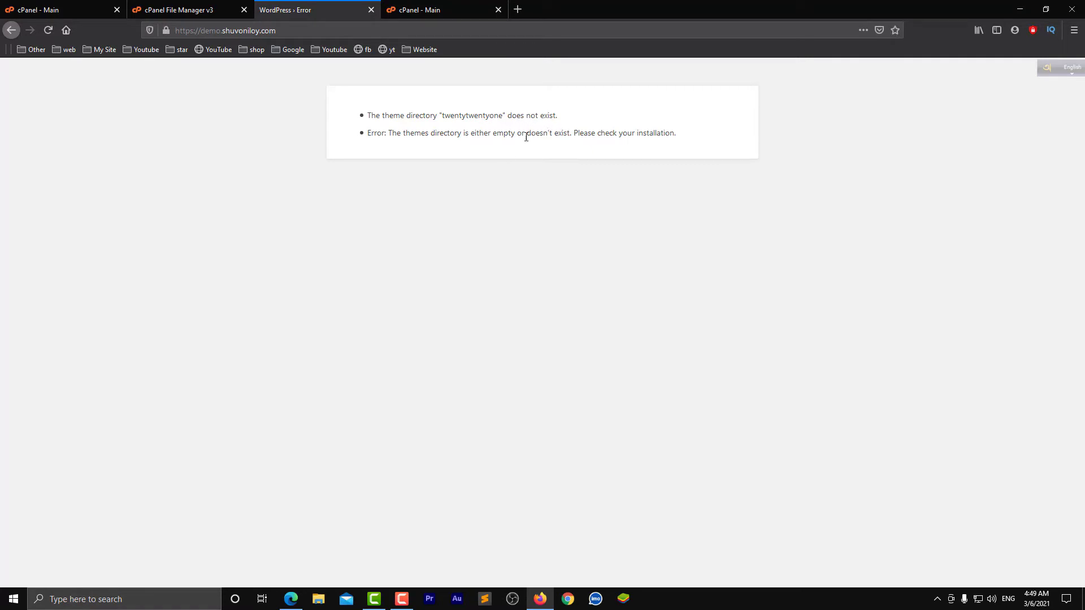
Go back up to the demo.shuvoniloy.com folder in the File Manager and compare its files with the site's error page
{"action": "left_click", "coordinate": [224, 9]}
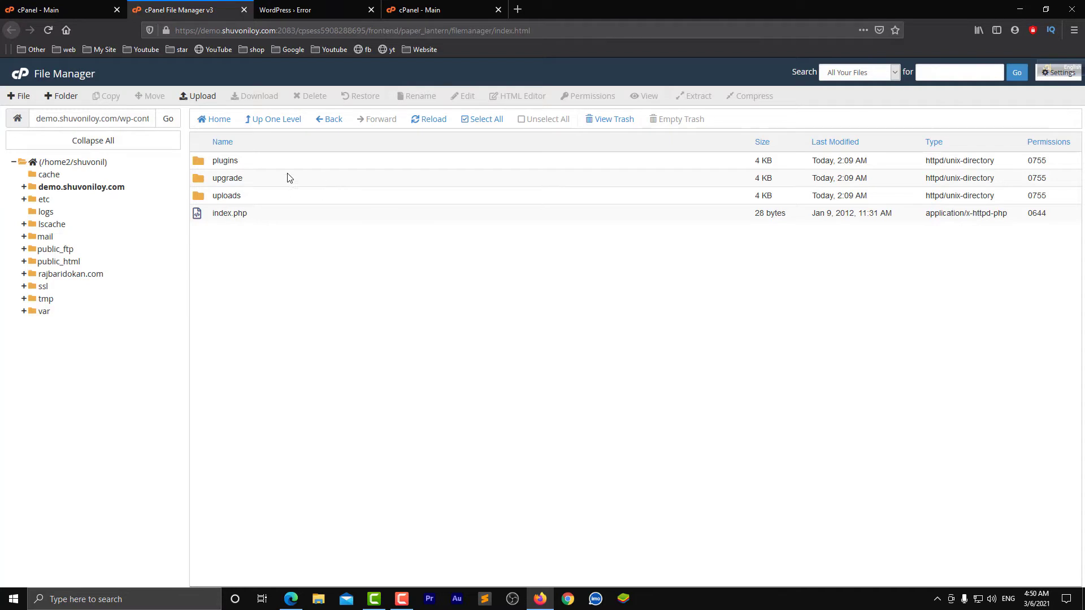
{"action": "left_click", "coordinate": [265, 121]}
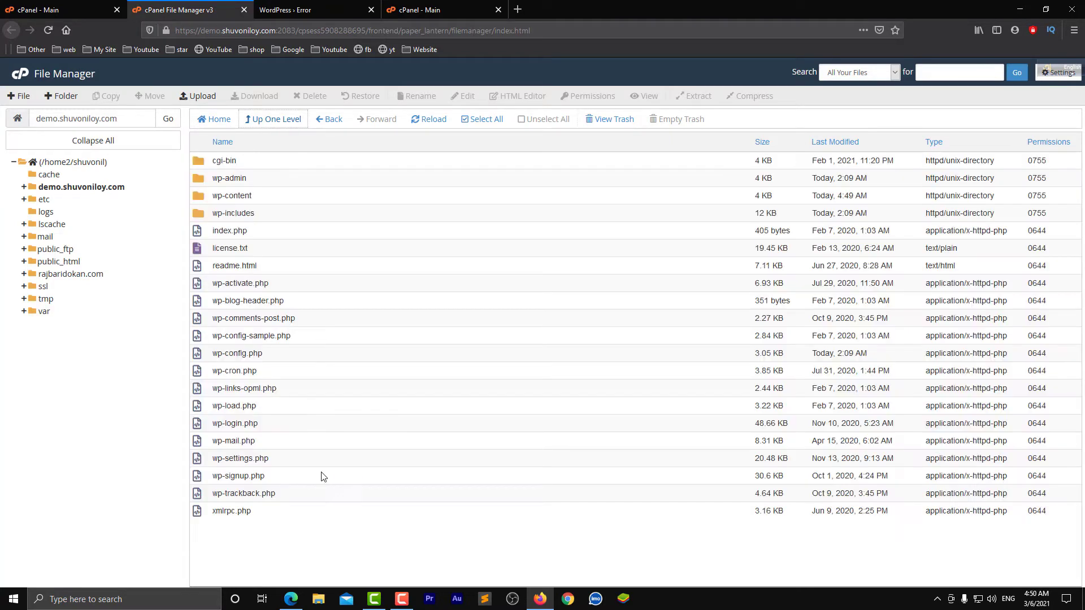
{"action": "left_click", "coordinate": [279, 476]}
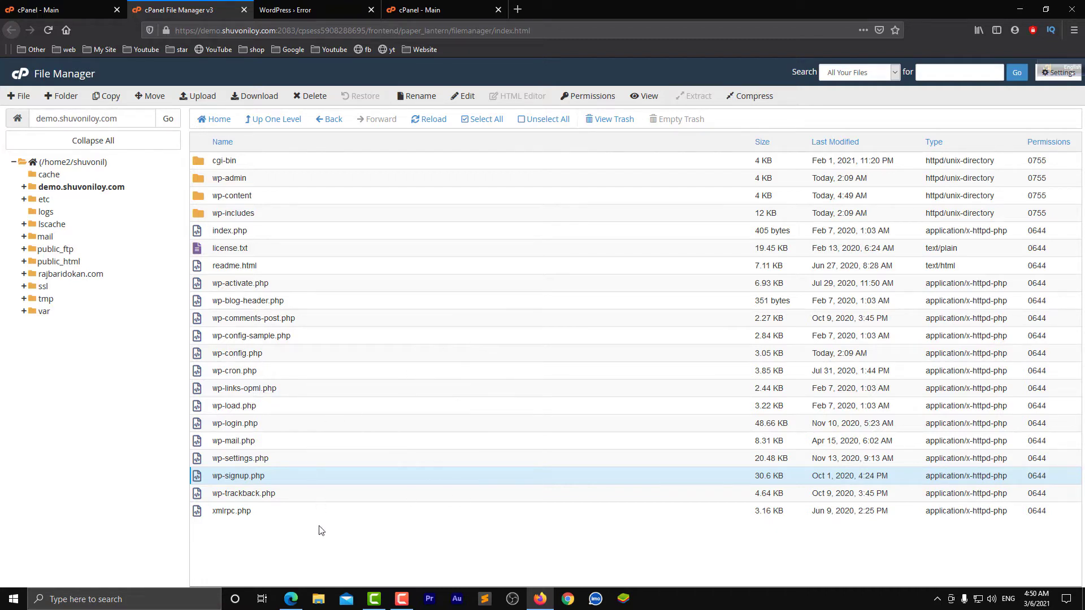
{"action": "left_click_drag", "start_coordinate": [308, 507], "coordinate": [339, 497]}
{"action": "left_click", "coordinate": [323, 567]}
{"action": "left_click", "coordinate": [292, 8]}
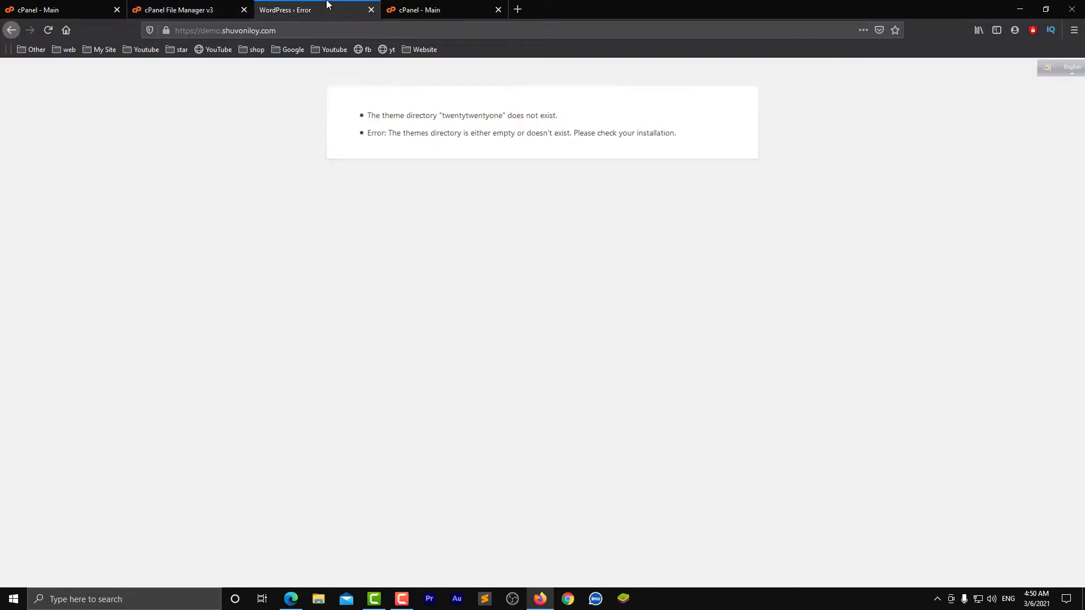
{"action": "left_click", "coordinate": [192, 8]}
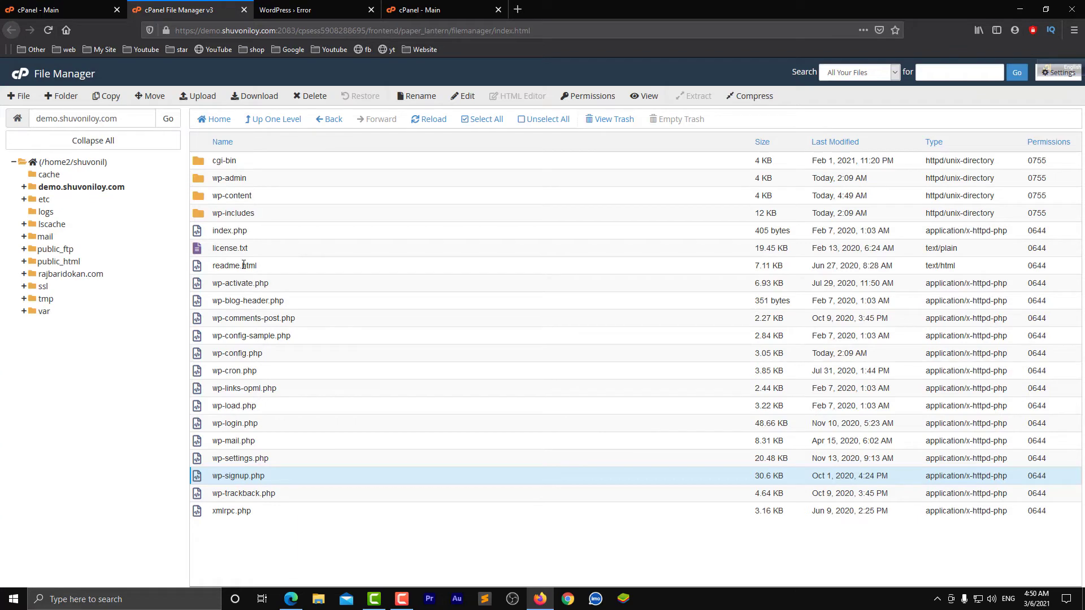
Select all files and folders in the demo.shuvoniloy.com folder and move them to the trash
{"action": "key", "text": "ctrl+a"}
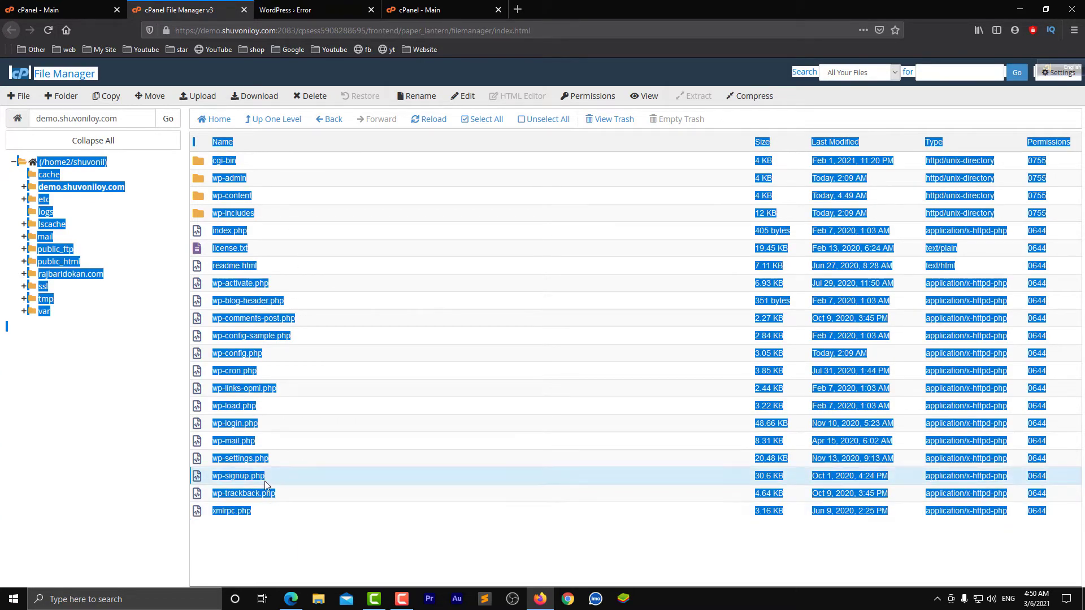
{"action": "double_click", "coordinate": [264, 533]}
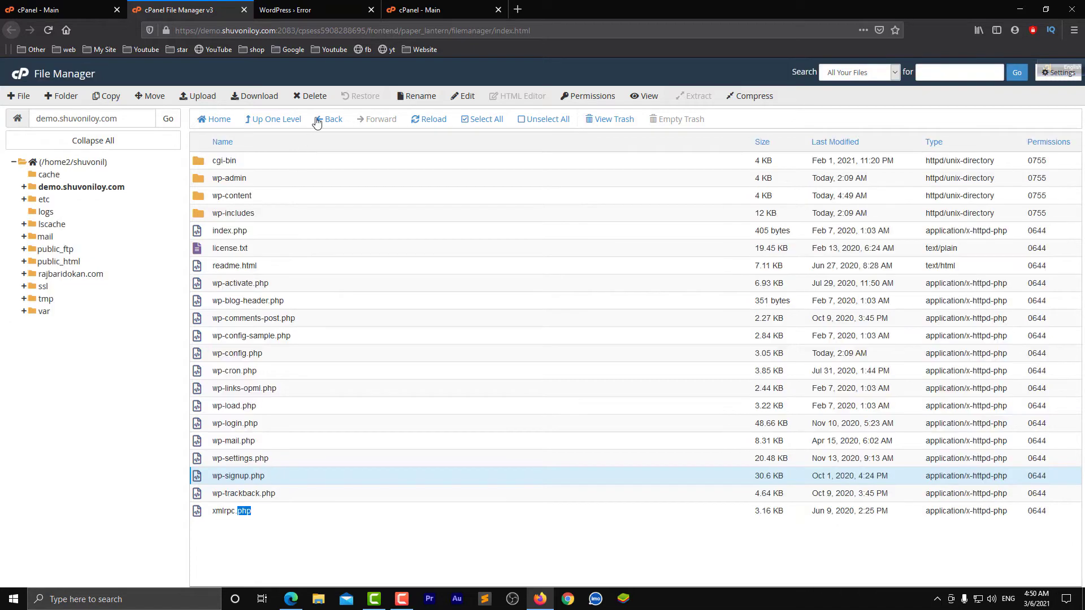
{"action": "left_click", "coordinate": [482, 118]}
{"action": "right_click", "coordinate": [437, 243]}
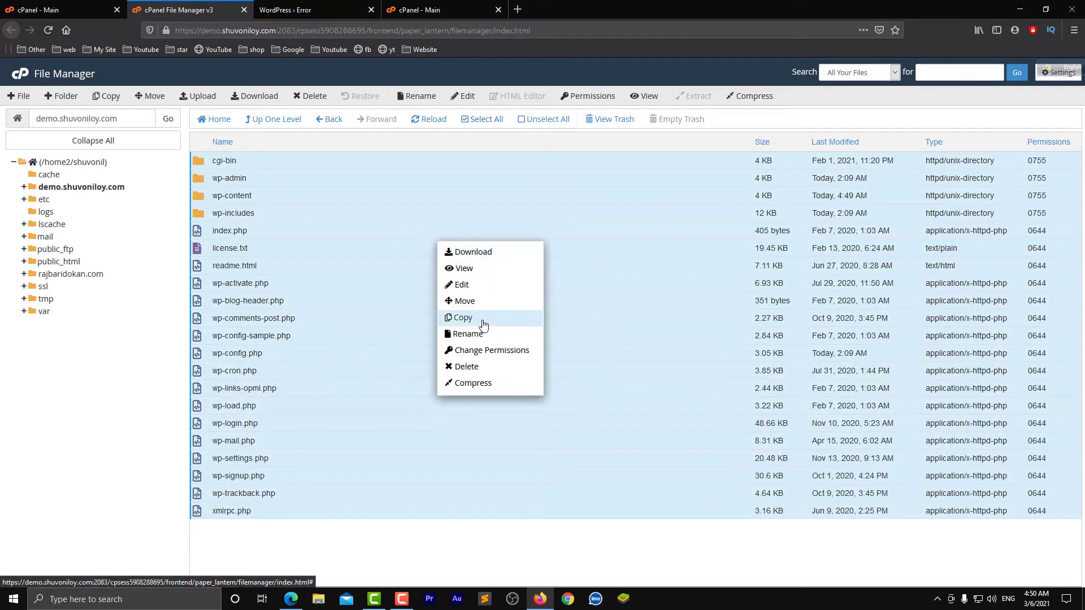
{"action": "left_click", "coordinate": [490, 367]}
{"action": "scroll", "coordinate": [630, 370], "scroll_direction": "down", "scroll_amount": 5}
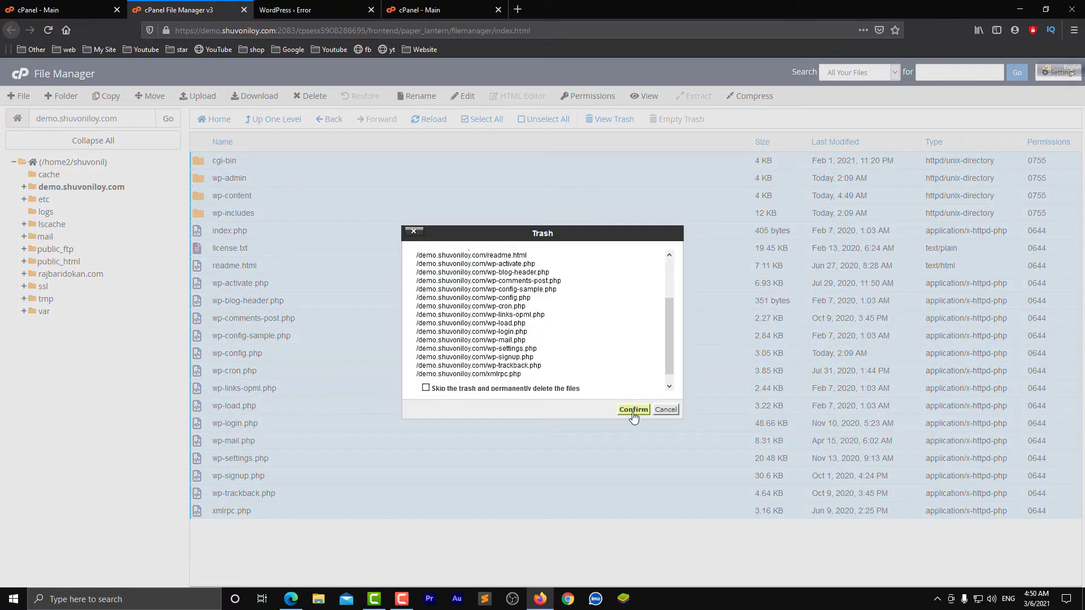
{"action": "left_click", "coordinate": [627, 410]}
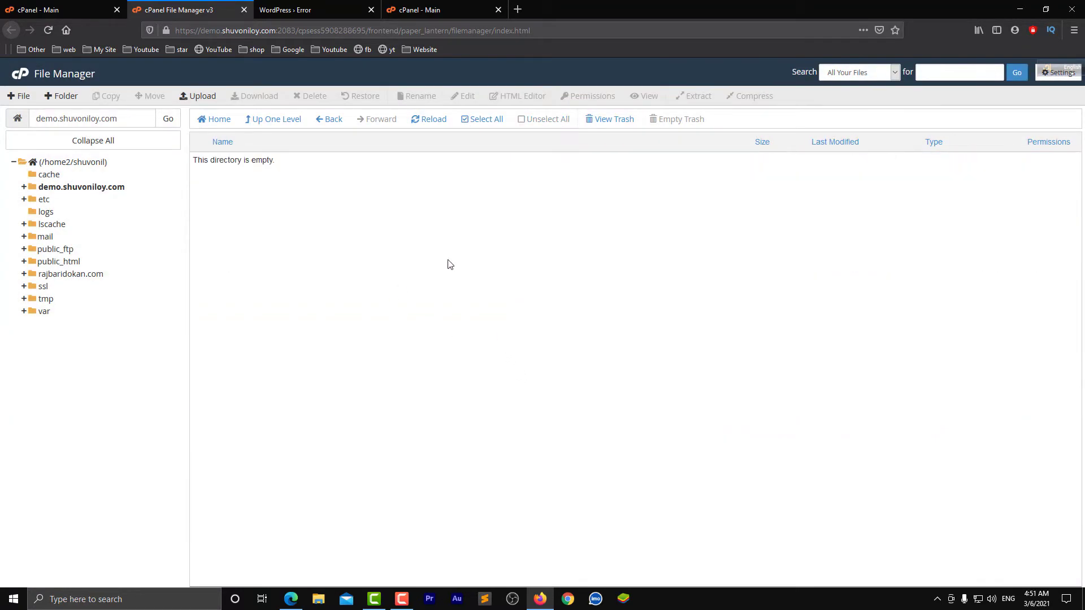
Look at the demo site's page once more and return to the File Manager
{"action": "left_click", "coordinate": [306, 11]}
{"action": "left_click", "coordinate": [293, 7]}
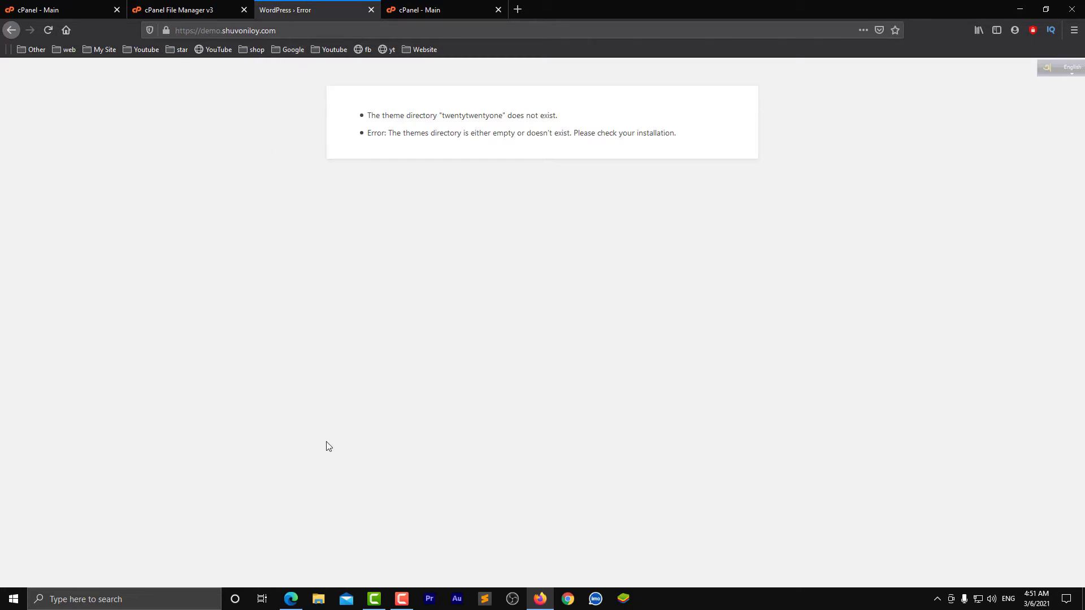
{"action": "left_click", "coordinate": [189, 10]}
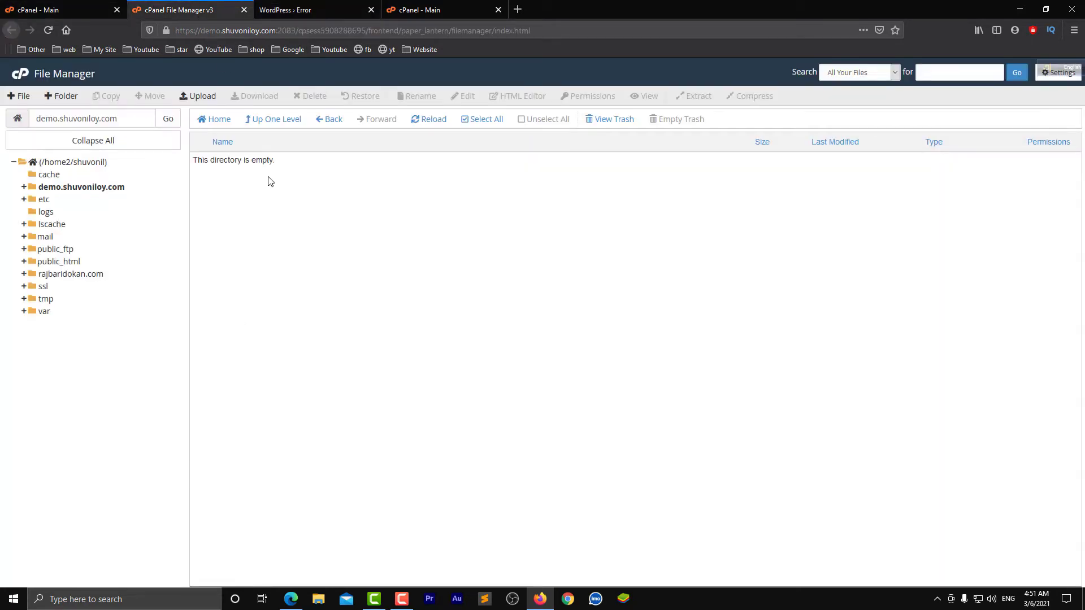
Return to the cPanel main page and open the WordPress installation form in the Softaculous Apps Installer
{"action": "left_click", "coordinate": [3, 6]}
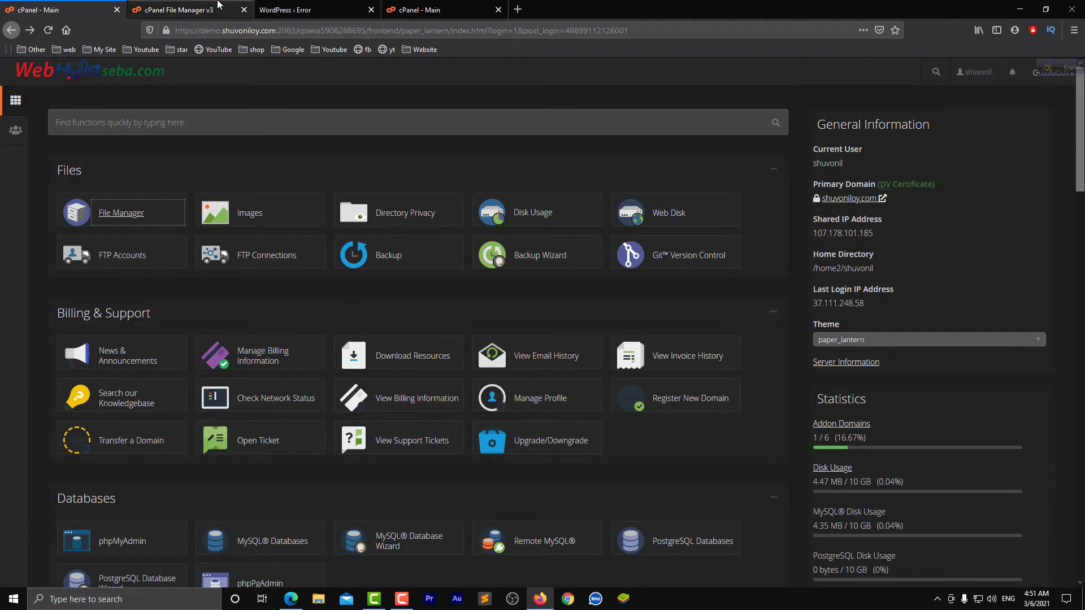
{"action": "scroll", "coordinate": [178, 386], "scroll_direction": "down", "scroll_amount": 20}
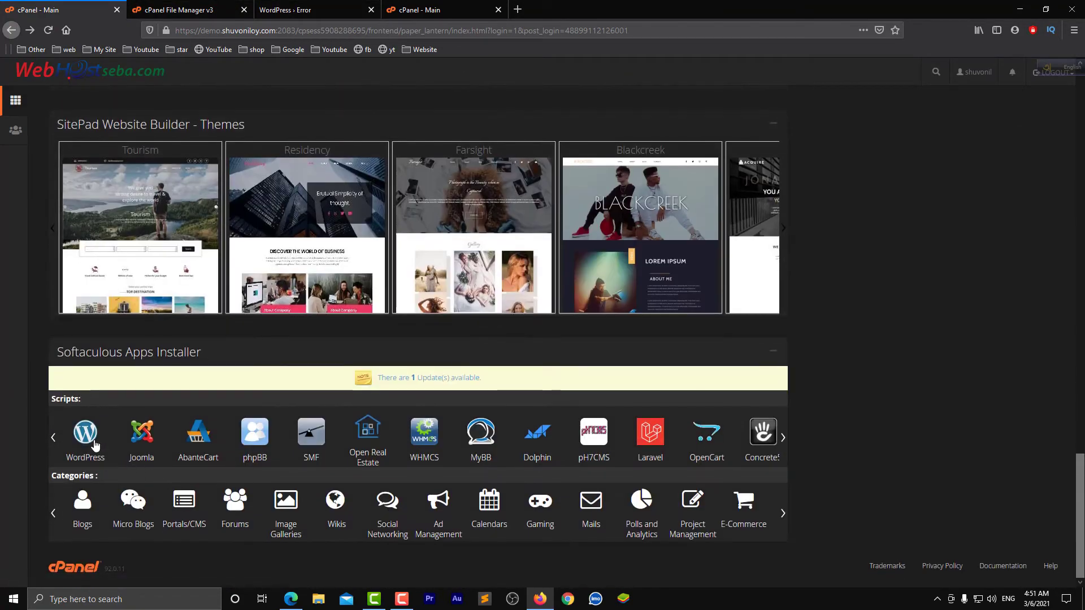
{"action": "left_click", "coordinate": [95, 447]}
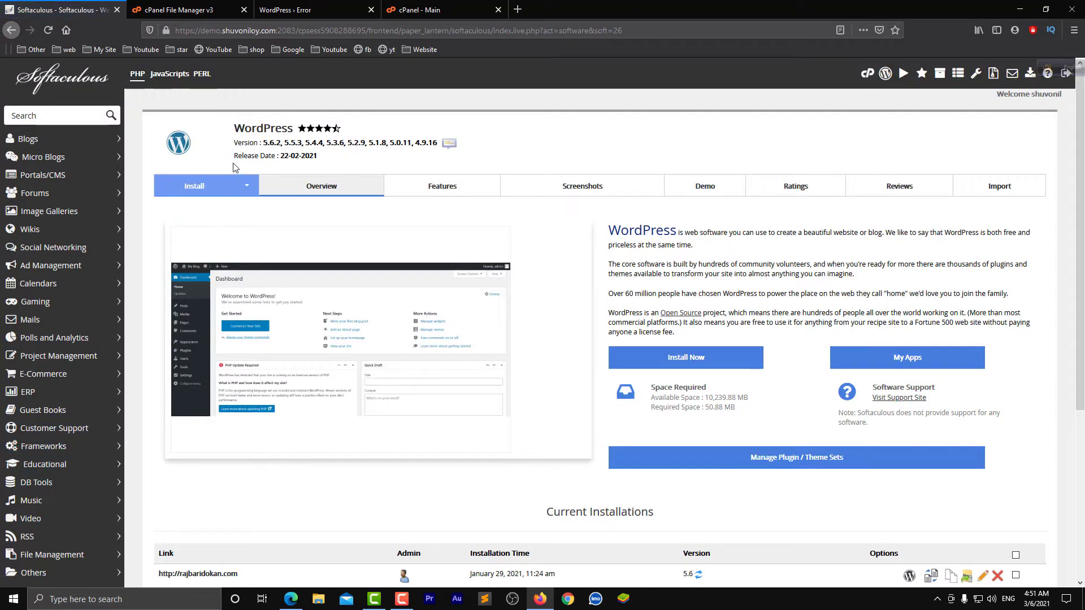
{"action": "left_click", "coordinate": [228, 186]}
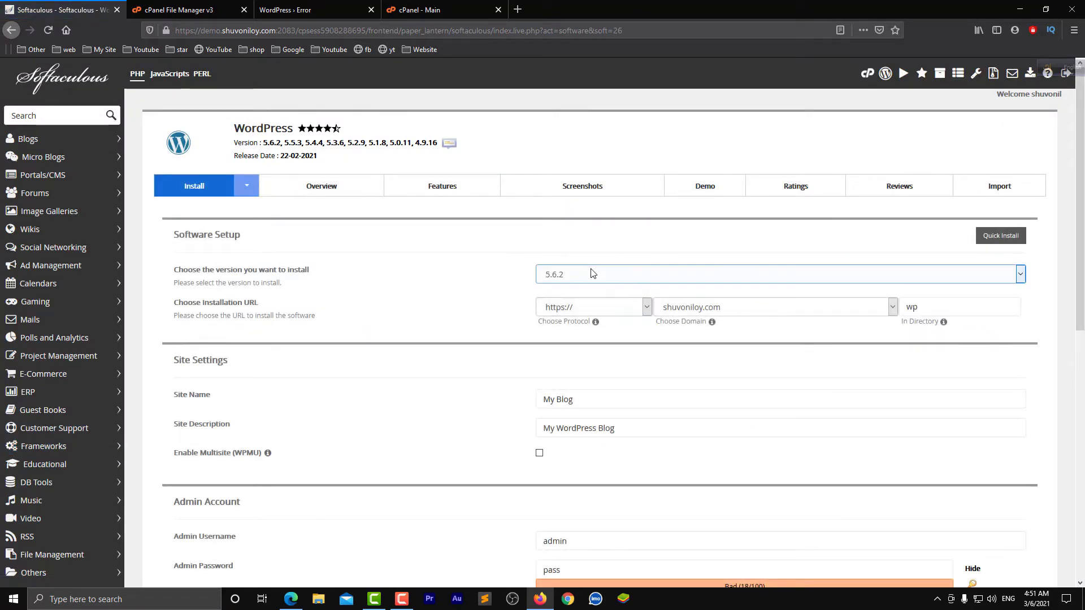
Clear the installation directory and choose demo.shuvoniloy.com as the domain for the WordPress installation
{"action": "left_click", "coordinate": [966, 304]}
{"action": "key", "text": "BackSpace"}
{"action": "key", "text": "BackSpace"}
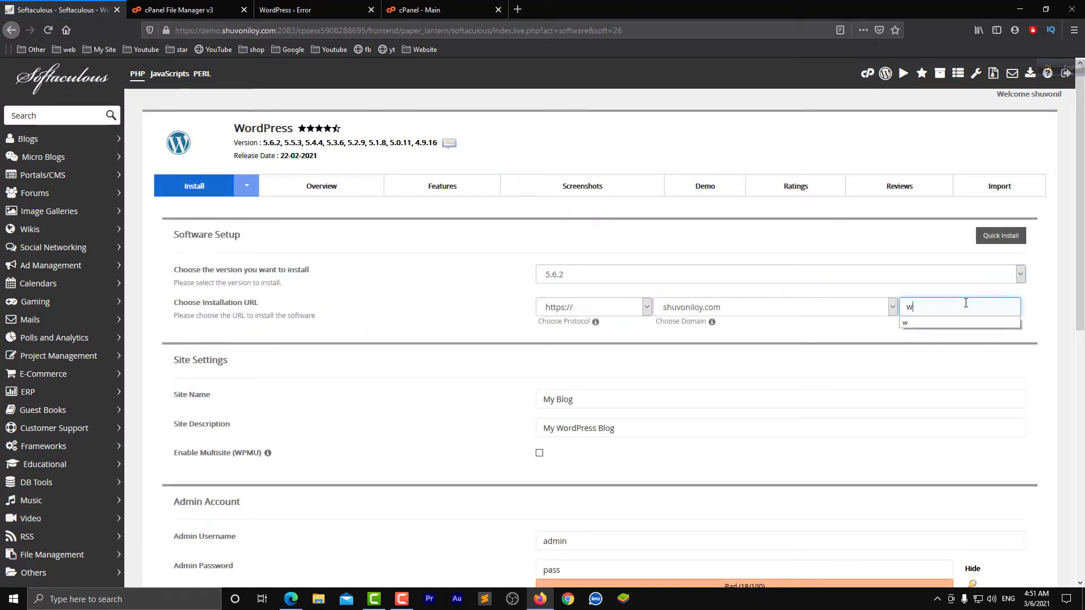
{"action": "left_click", "coordinate": [892, 306]}
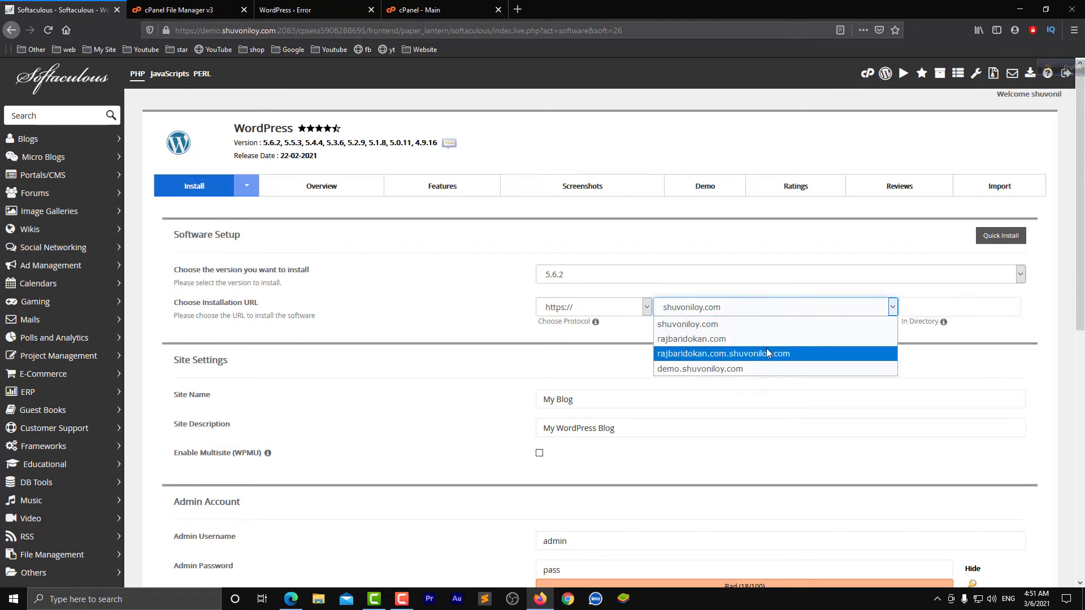
{"action": "left_click", "coordinate": [756, 367]}
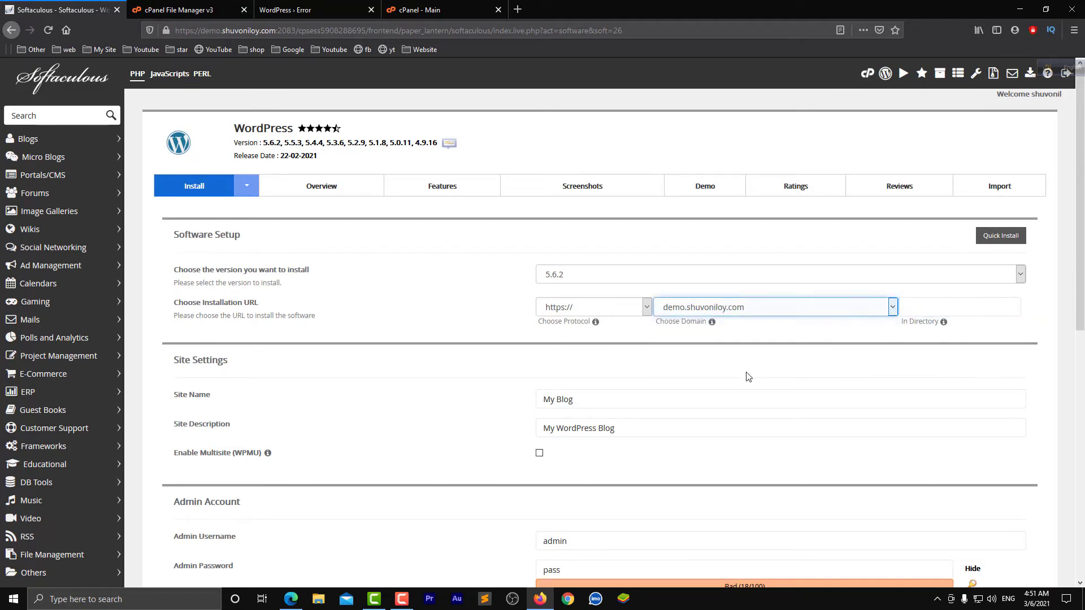
Copy the admin email into the field for emailing installation details and try to install WordPress
{"action": "scroll", "coordinate": [776, 388], "scroll_direction": "down", "scroll_amount": 8}
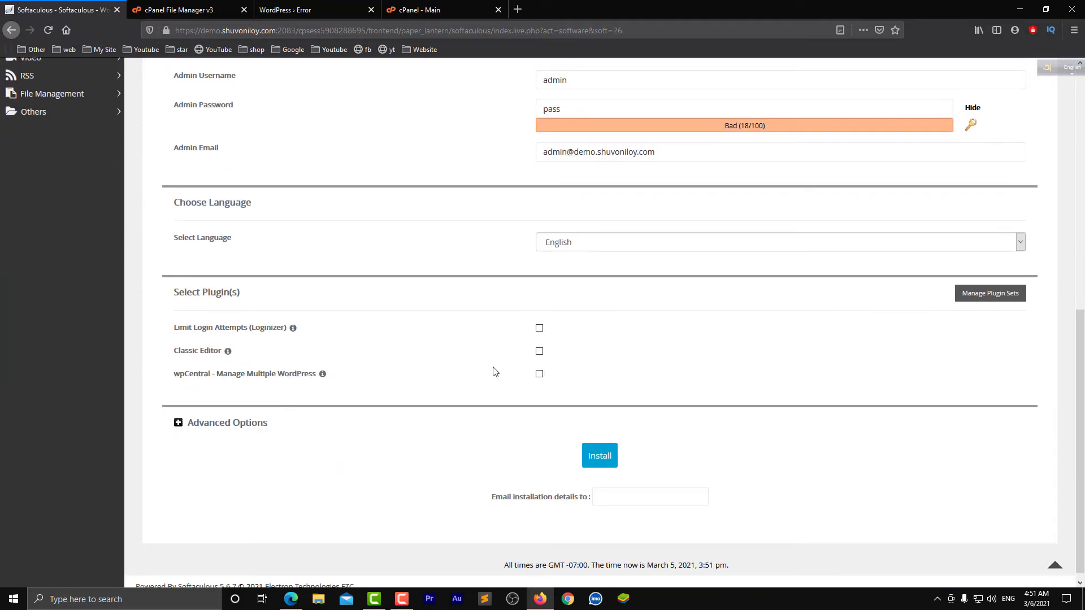
{"action": "scroll", "coordinate": [577, 349], "scroll_direction": "up", "scroll_amount": 4}
{"action": "scroll", "coordinate": [516, 396], "scroll_direction": "down", "scroll_amount": 4}
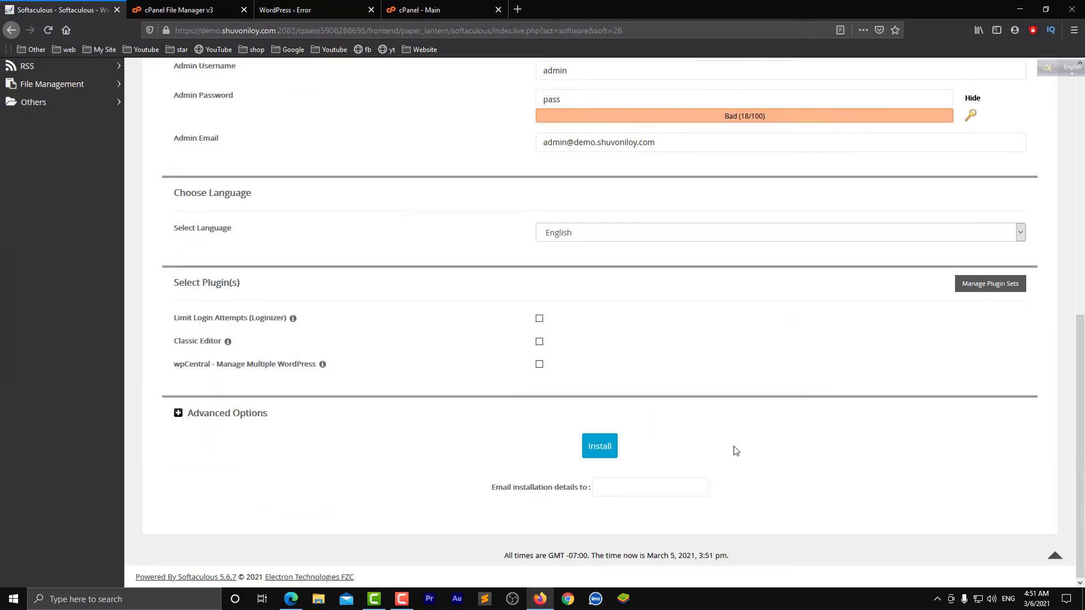
{"action": "left_click", "coordinate": [586, 148]}
{"action": "triple_click", "coordinate": [647, 142]}
{"action": "key", "text": "ctrl+c"}
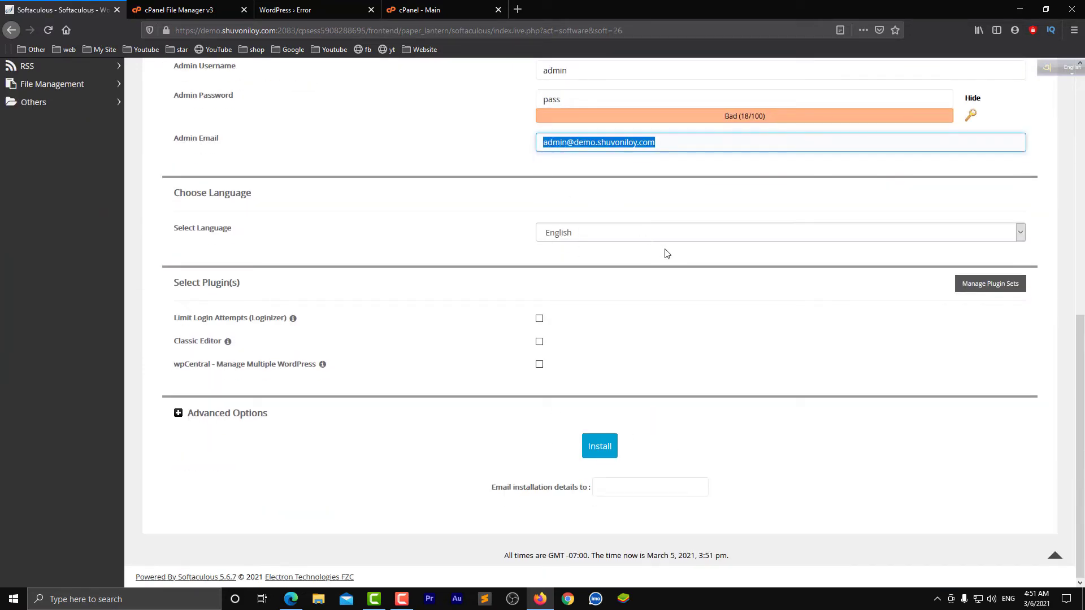
{"action": "left_click", "coordinate": [639, 486]}
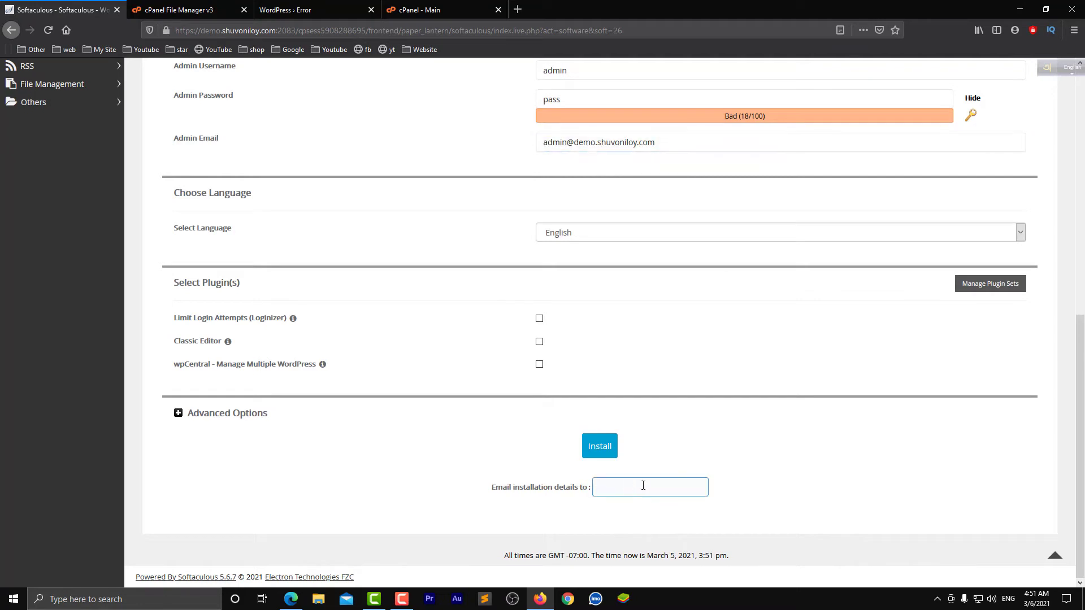
{"action": "key", "text": "ctrl+v"}
{"action": "left_click", "coordinate": [706, 450]}
{"action": "left_click", "coordinate": [595, 449]}
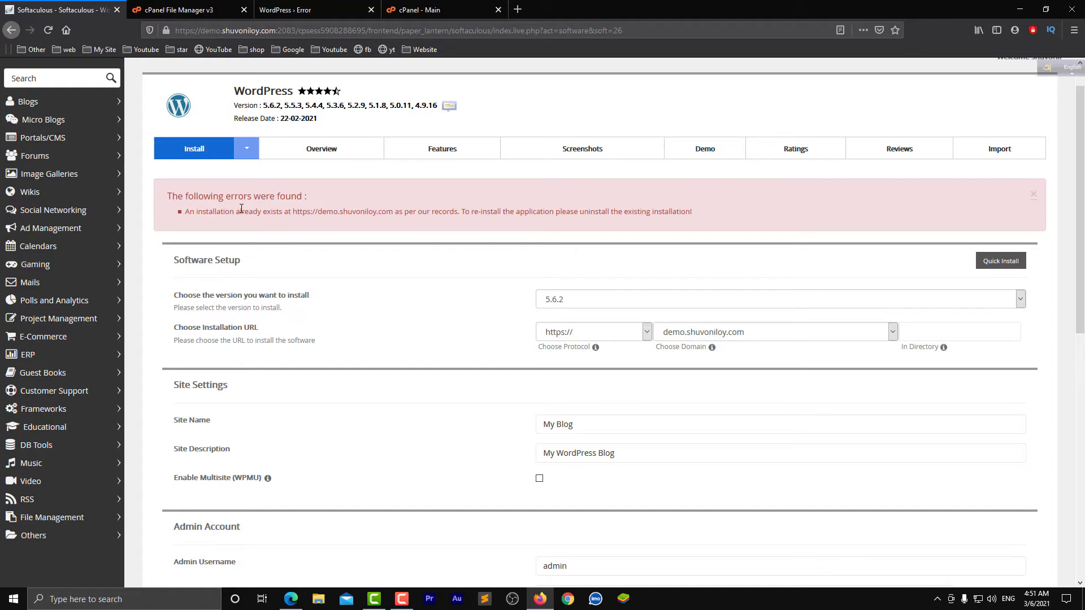
Examine the error message above the WordPress installation form
{"action": "double_click", "coordinate": [190, 212]}
{"action": "left_click_drag", "start_coordinate": [692, 215], "coordinate": [178, 221]}
{"action": "left_click", "coordinate": [178, 221]}
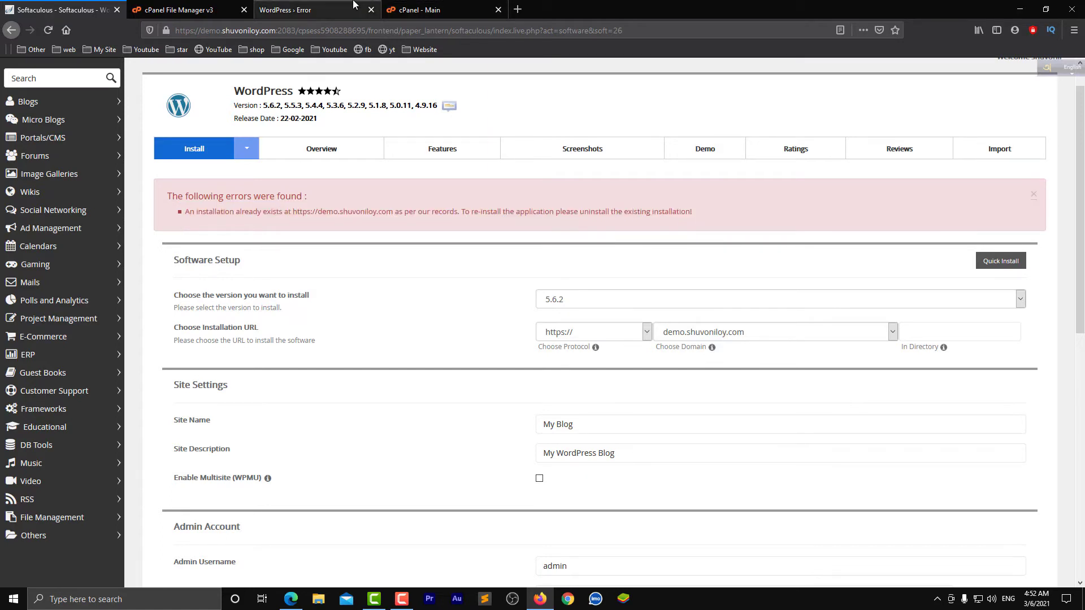
Recheck the demo.shuvoniloy.com folder in the File Manager by going up to the home directory and reopening it
{"action": "left_click", "coordinate": [220, 7]}
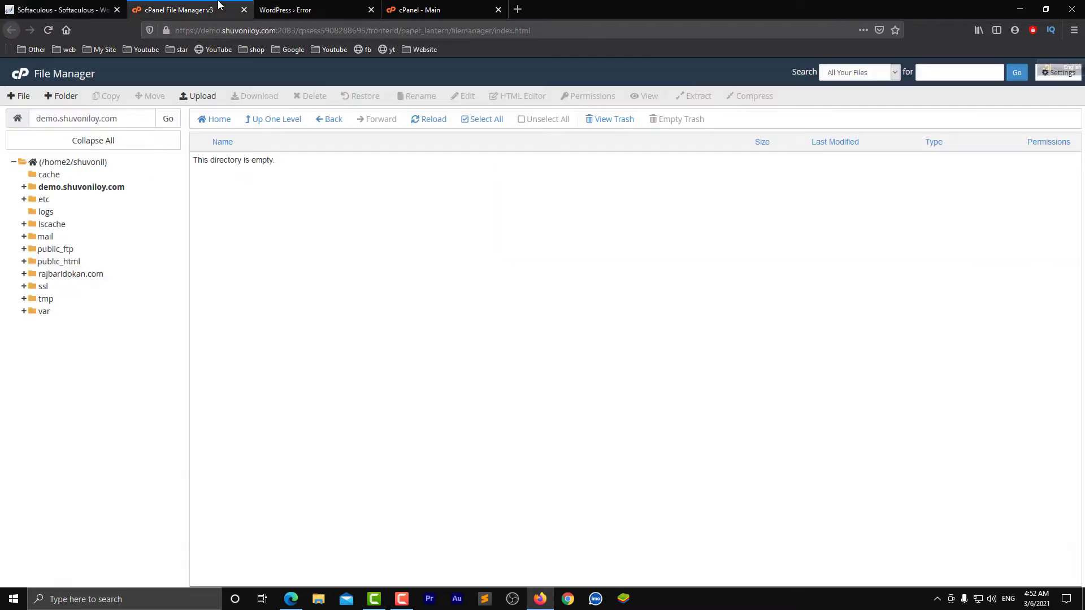
{"action": "right_click", "coordinate": [349, 226]}
{"action": "left_click", "coordinate": [426, 241]}
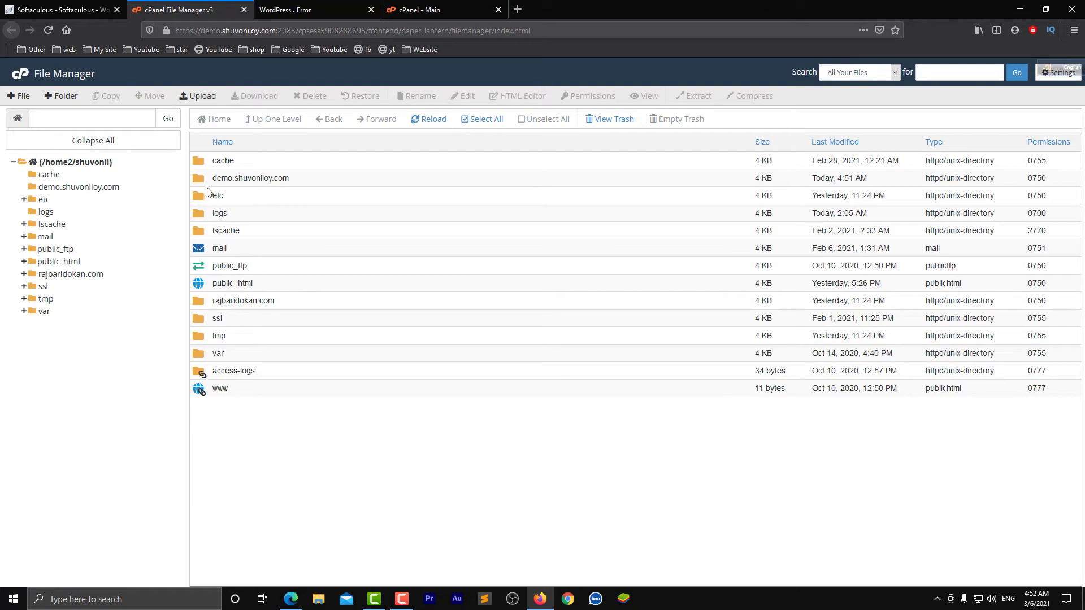
{"action": "double_click", "coordinate": [199, 182]}
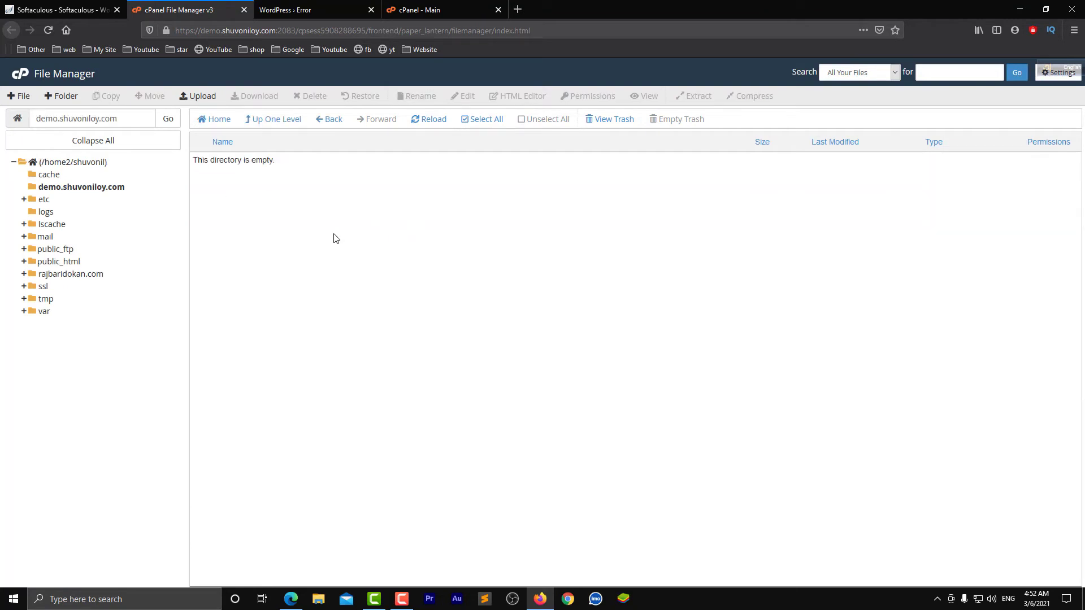
Compare the installer's error message with the demo site's error page and the demo.shuvoniloy.com folder in the File Manager
{"action": "left_click", "coordinate": [62, 10]}
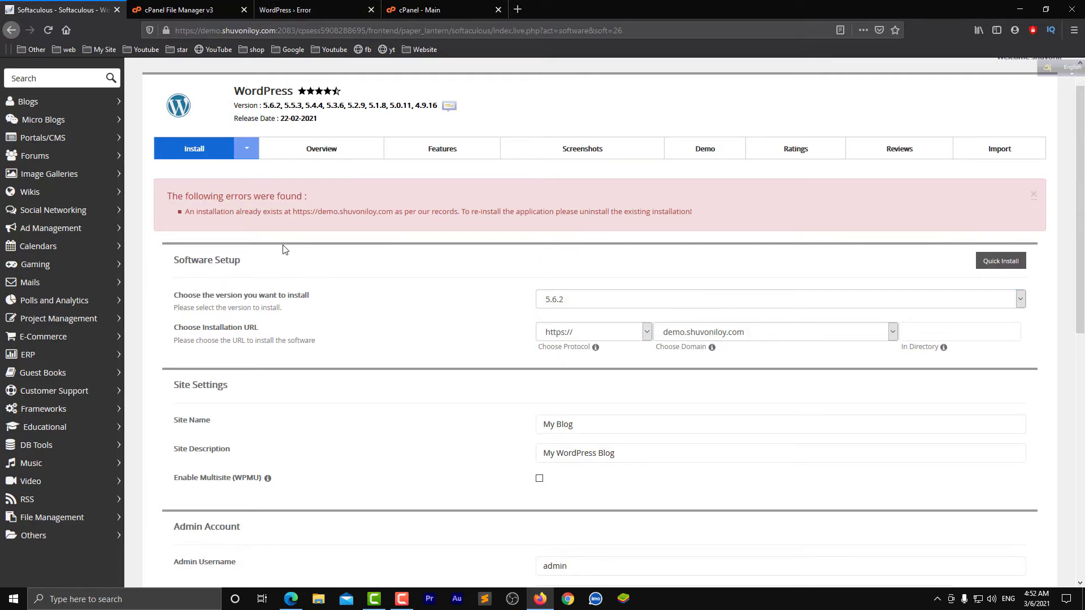
{"action": "left_click", "coordinate": [281, 6]}
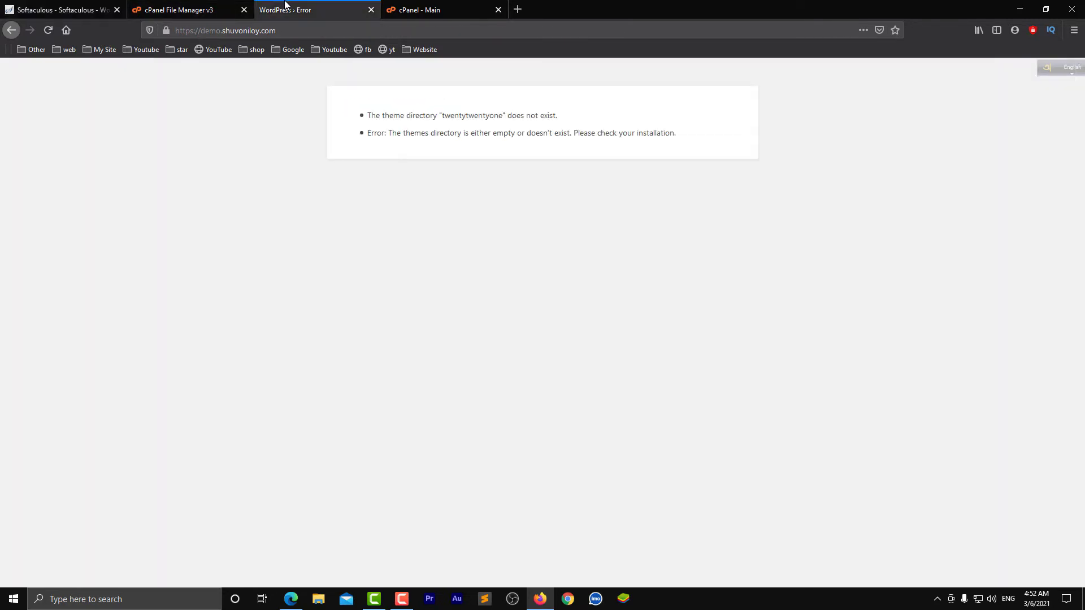
{"action": "left_click", "coordinate": [203, 6]}
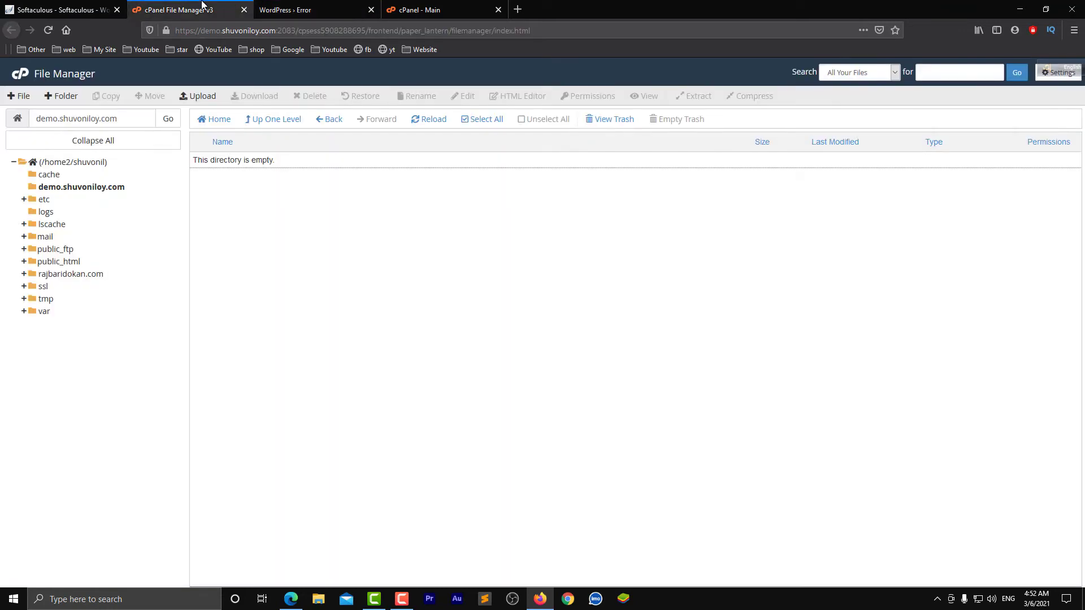
{"action": "left_click", "coordinate": [288, 6]}
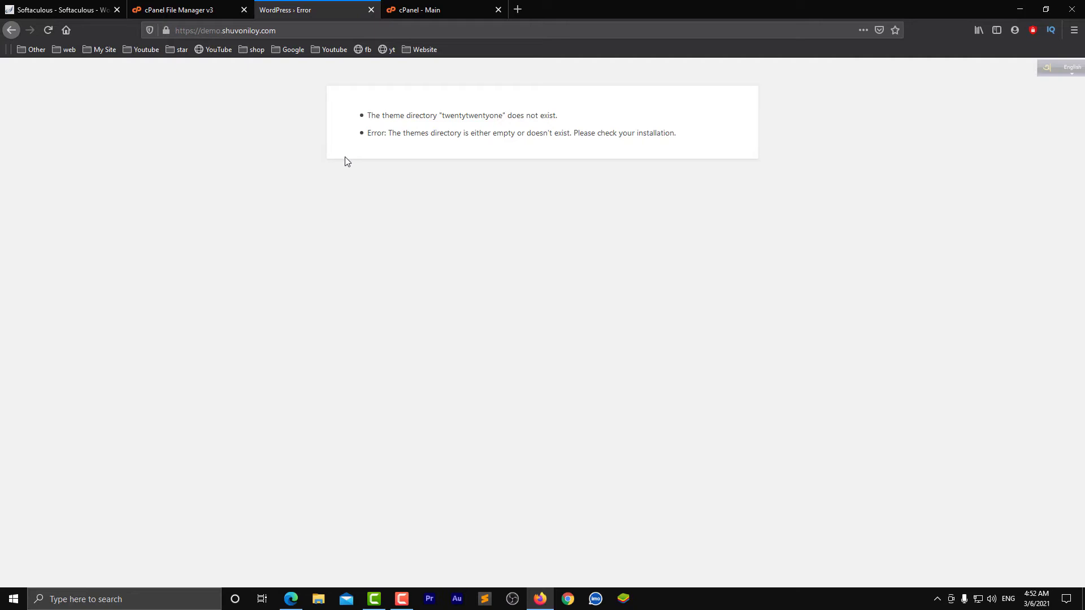
{"action": "left_click", "coordinate": [169, 7]}
{"action": "left_click", "coordinate": [87, 6]}
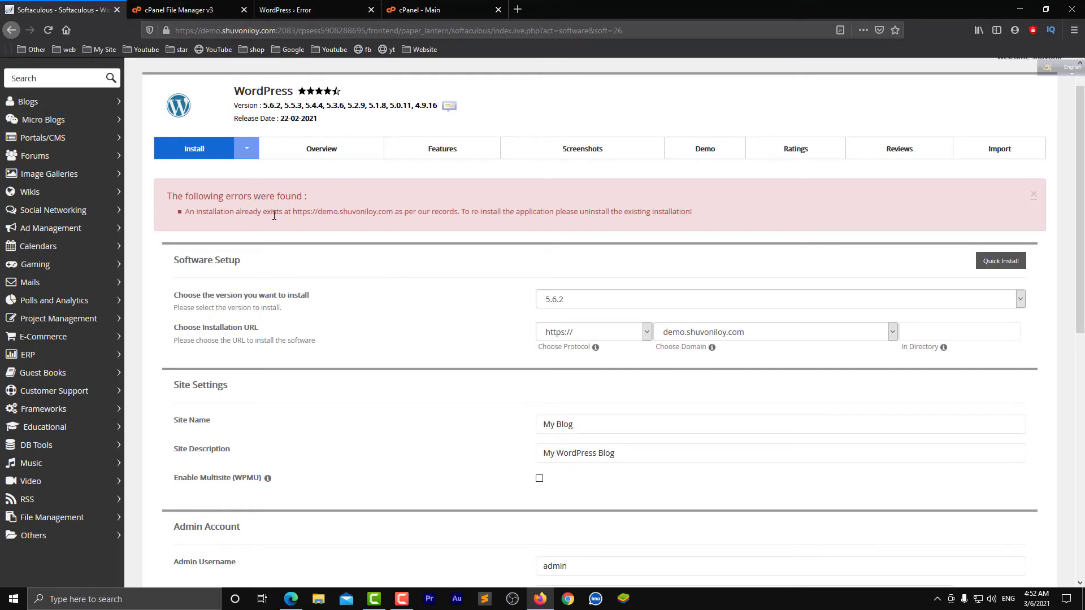
{"action": "left_click", "coordinate": [302, 8]}
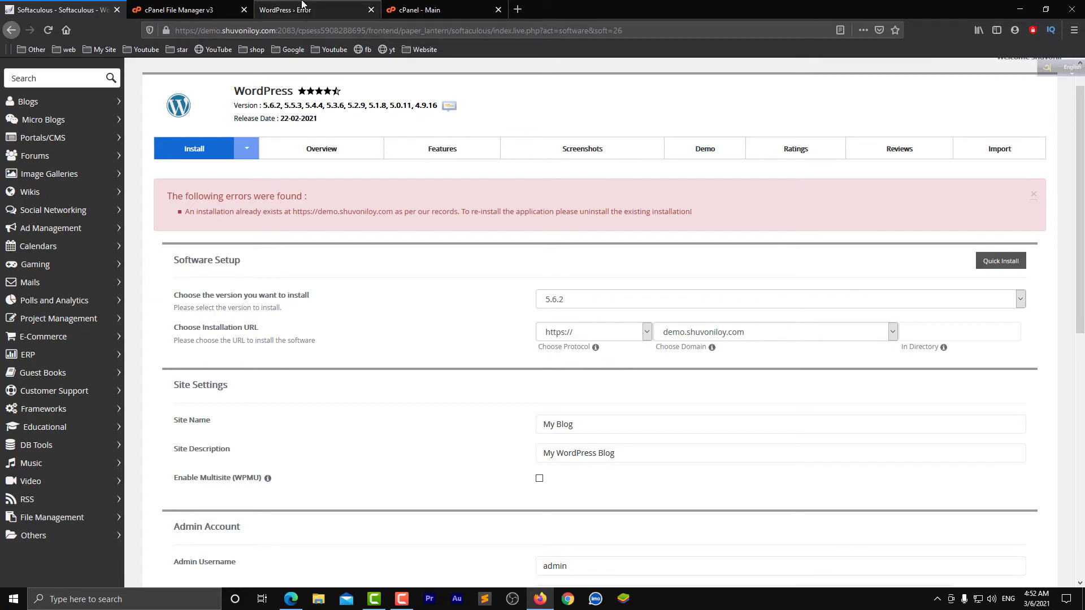
{"action": "left_click", "coordinate": [181, 9]}
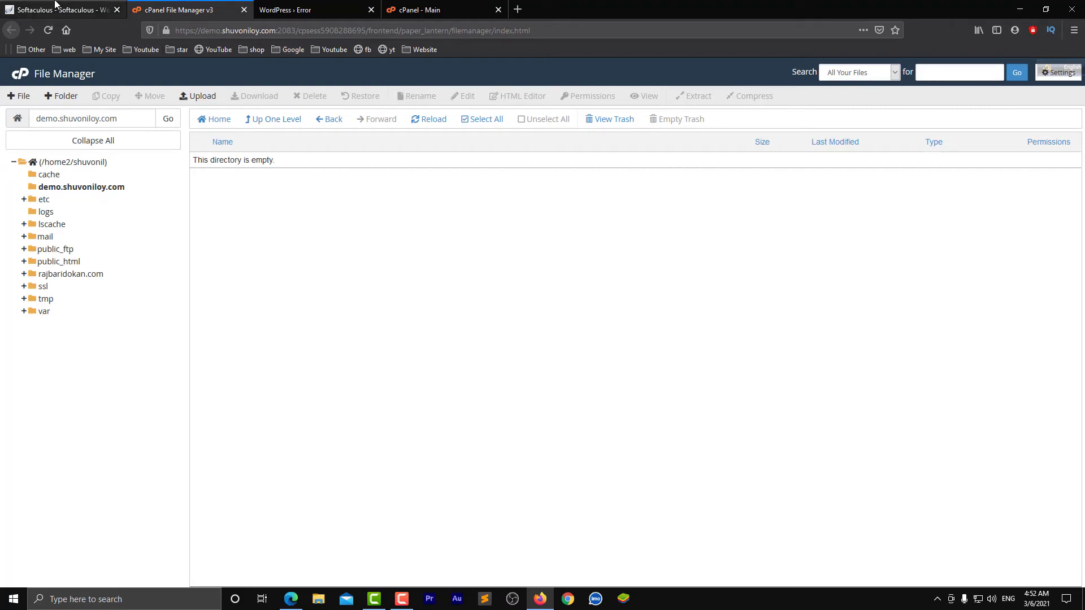
{"action": "left_click", "coordinate": [31, 11]}
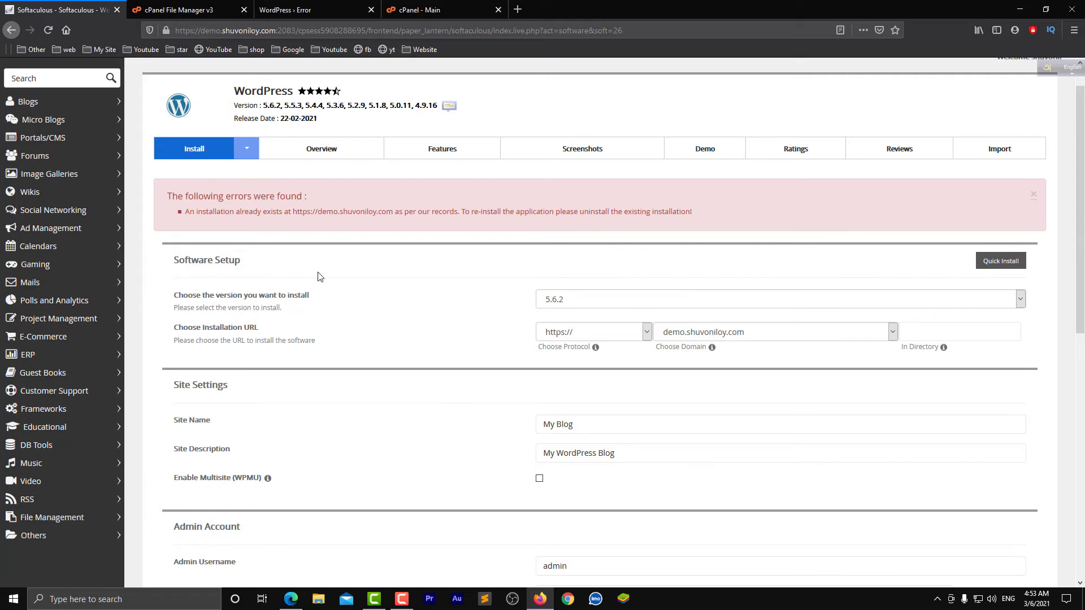
{"action": "left_click", "coordinate": [317, 3]}
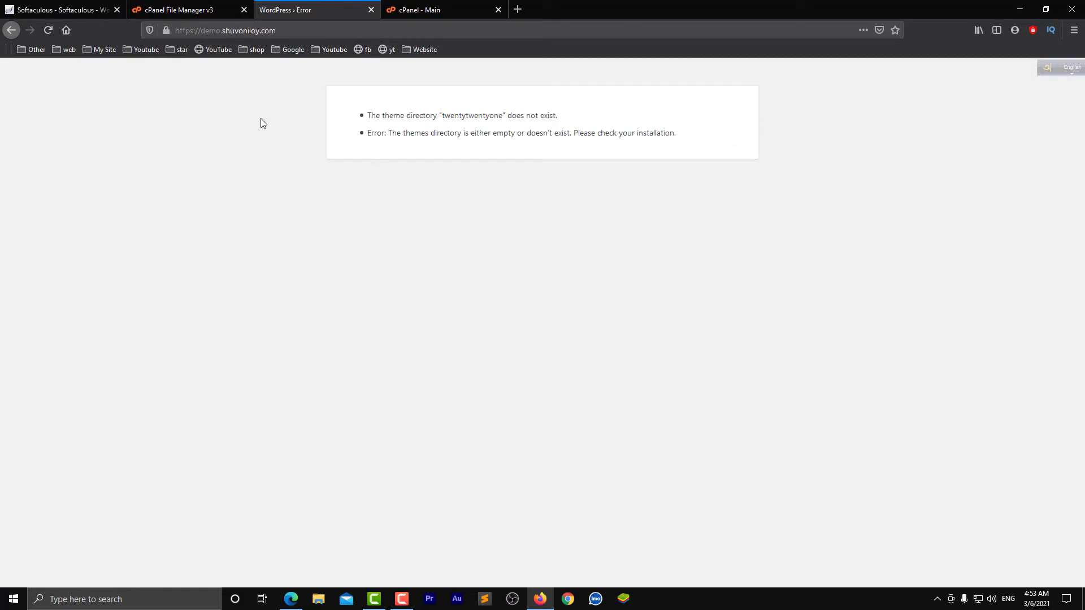
{"action": "left_click", "coordinate": [205, 10]}
{"action": "left_click", "coordinate": [1, 6]}
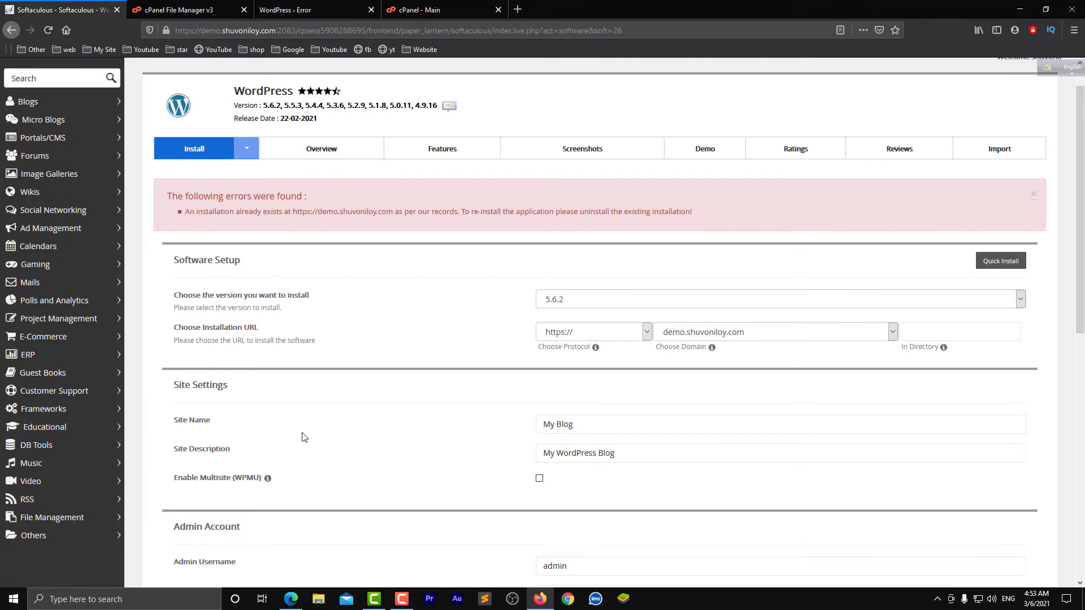
Open the WordPress overview in Softaculous and examine the demo.shuvoniloy.com entry under Current Installations
{"action": "scroll", "coordinate": [276, 502], "scroll_direction": "down", "scroll_amount": 1}
{"action": "scroll", "coordinate": [269, 508], "scroll_direction": "up", "scroll_amount": 2}
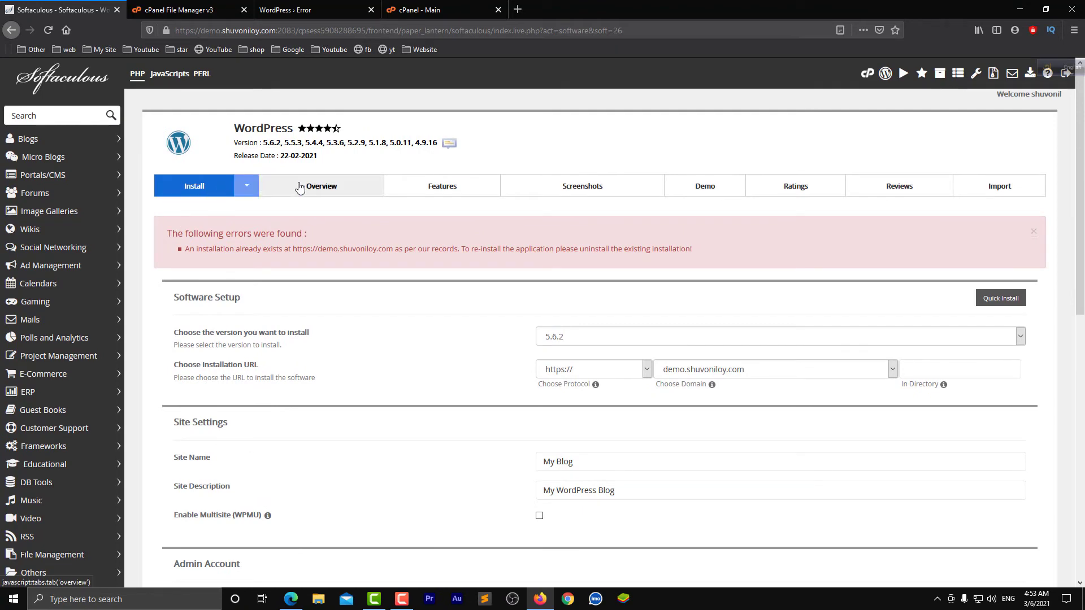
{"action": "left_click", "coordinate": [354, 190]}
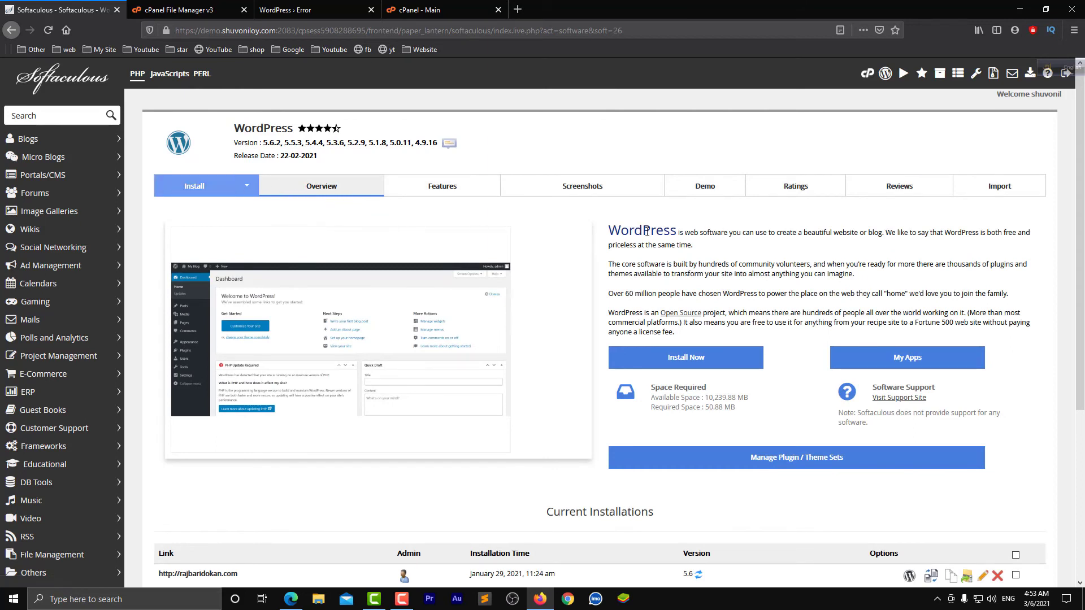
{"action": "left_click_drag", "start_coordinate": [615, 232], "coordinate": [801, 314]}
{"action": "left_click", "coordinate": [568, 136]}
{"action": "scroll", "coordinate": [273, 324], "scroll_direction": "down", "scroll_amount": 4}
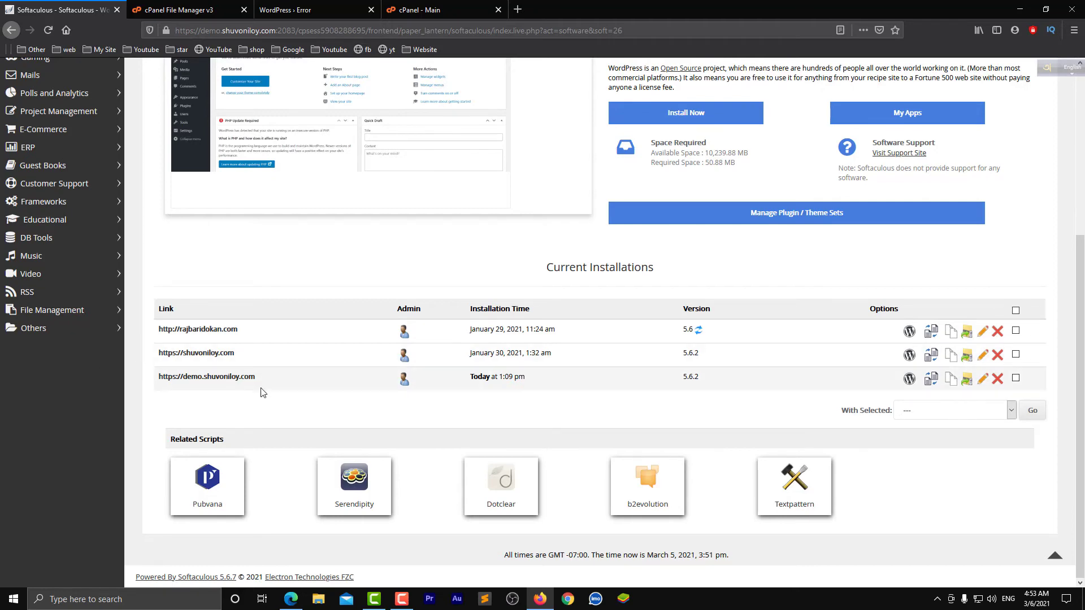
{"action": "scroll", "coordinate": [263, 390], "scroll_direction": "up", "scroll_amount": 4}
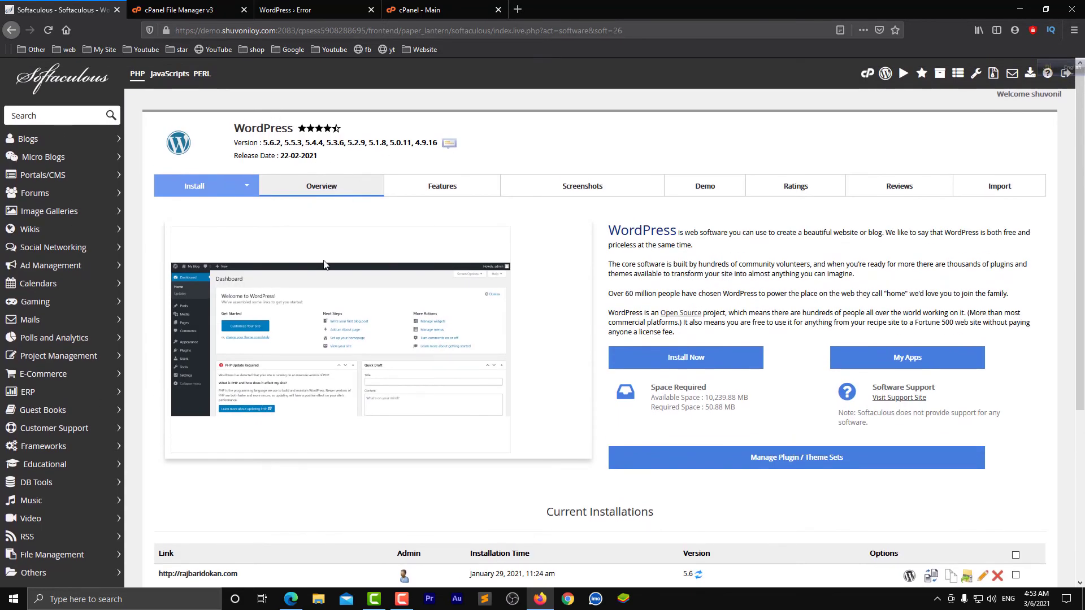
{"action": "scroll", "coordinate": [300, 288], "scroll_direction": "down", "scroll_amount": 4}
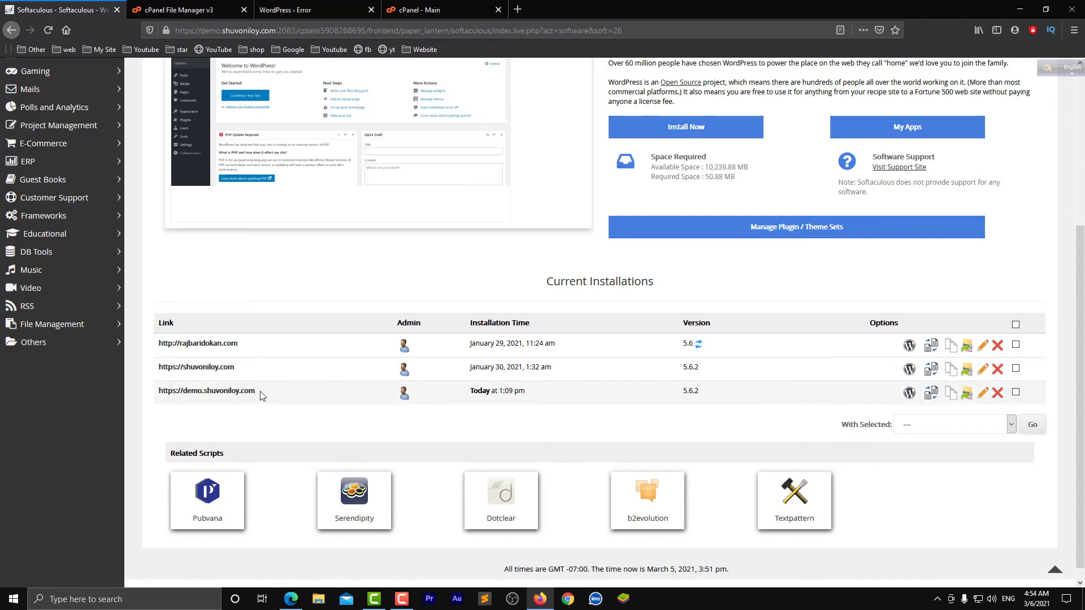
{"action": "left_click_drag", "start_coordinate": [261, 396], "coordinate": [164, 396]}
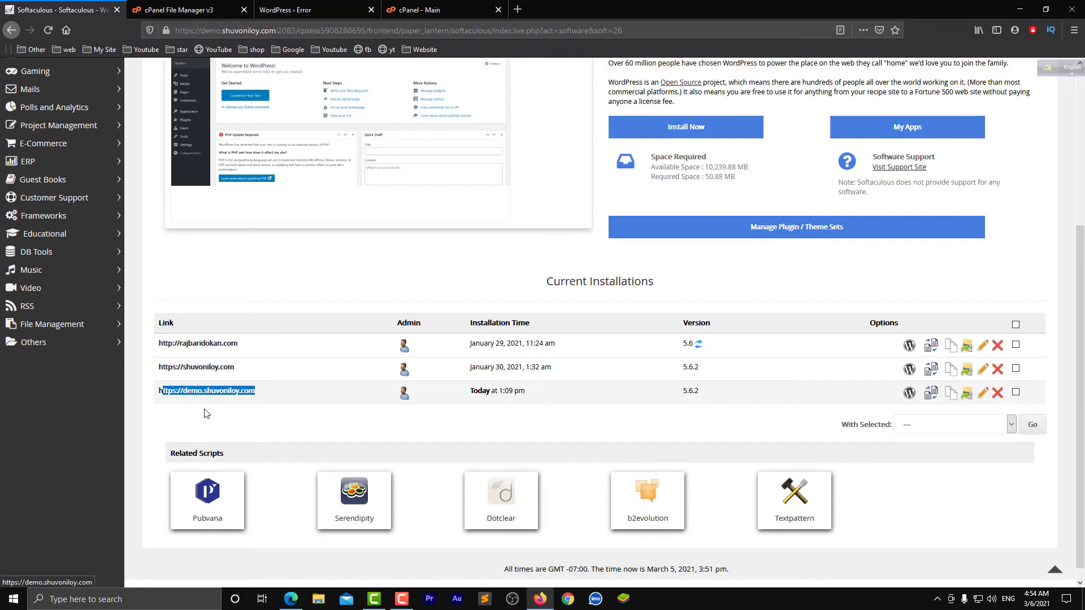
{"action": "left_click", "coordinate": [207, 414]}
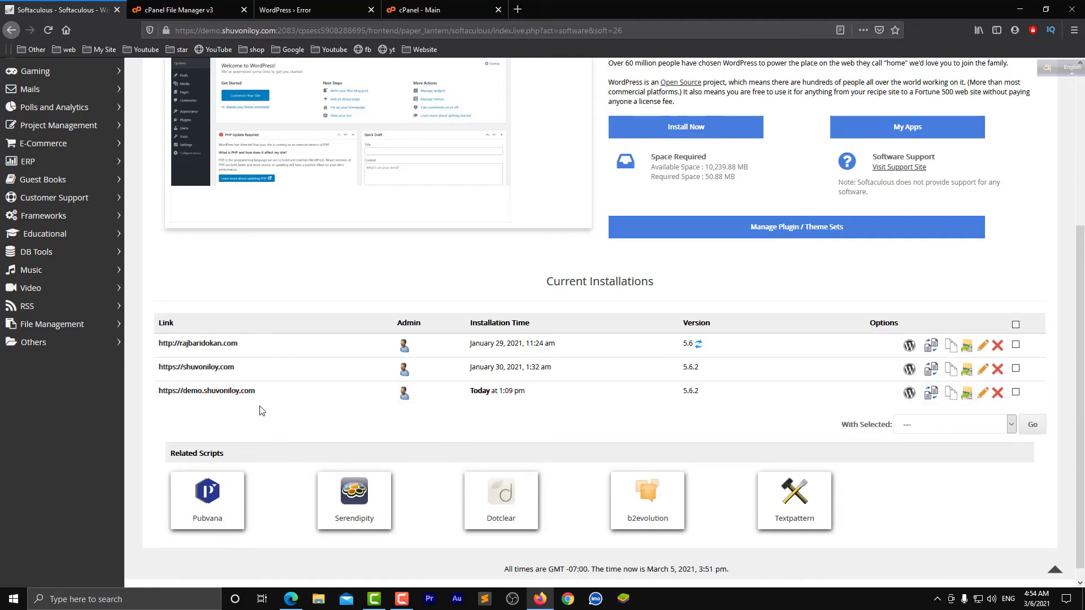
Try again to install WordPress on demo.shuvoniloy.com with the filled-in form and read the installer's error message
{"action": "scroll", "coordinate": [289, 237], "scroll_direction": "up", "scroll_amount": 4}
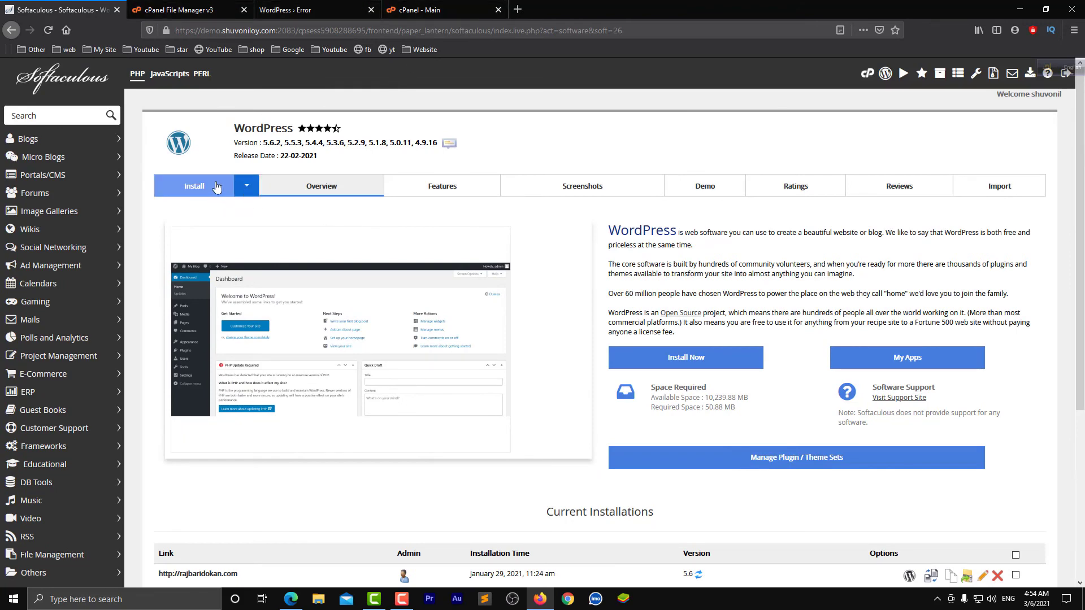
{"action": "left_click", "coordinate": [213, 192]}
{"action": "scroll", "coordinate": [310, 239], "scroll_direction": "down", "scroll_amount": 10}
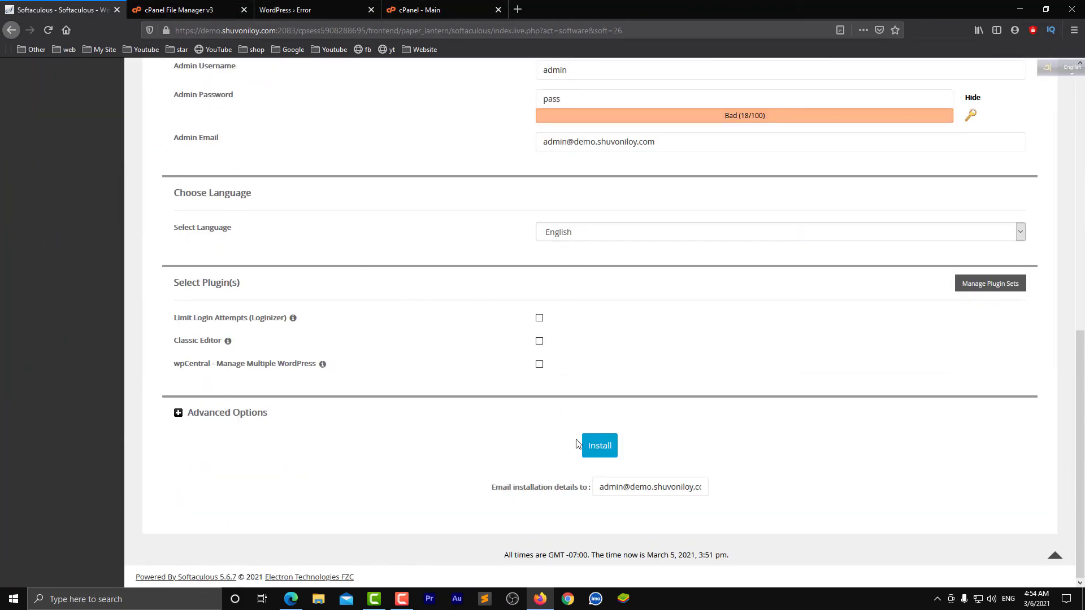
{"action": "left_click", "coordinate": [598, 446]}
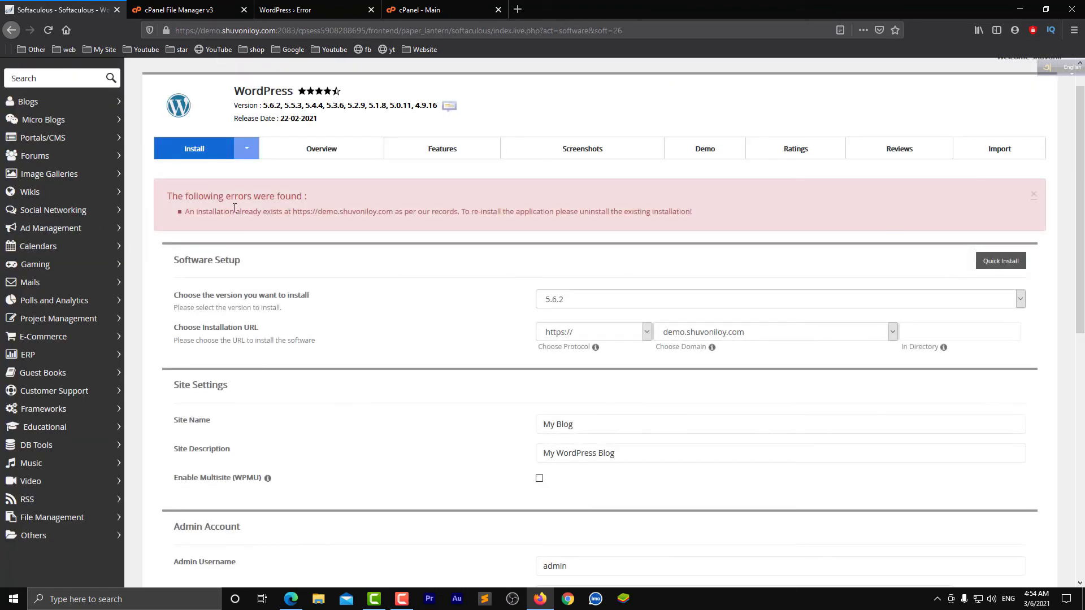
{"action": "left_click_drag", "start_coordinate": [173, 216], "coordinate": [350, 215]}
{"action": "left_click_drag", "start_coordinate": [491, 209], "coordinate": [193, 256]}
{"action": "left_click", "coordinate": [219, 218]}
Remove the existing demo.shuvoniloy.com WordPress installation from the overview, including its directory, database and database user
{"action": "left_click", "coordinate": [310, 150]}
{"action": "scroll", "coordinate": [735, 460], "scroll_direction": "down", "scroll_amount": 4}
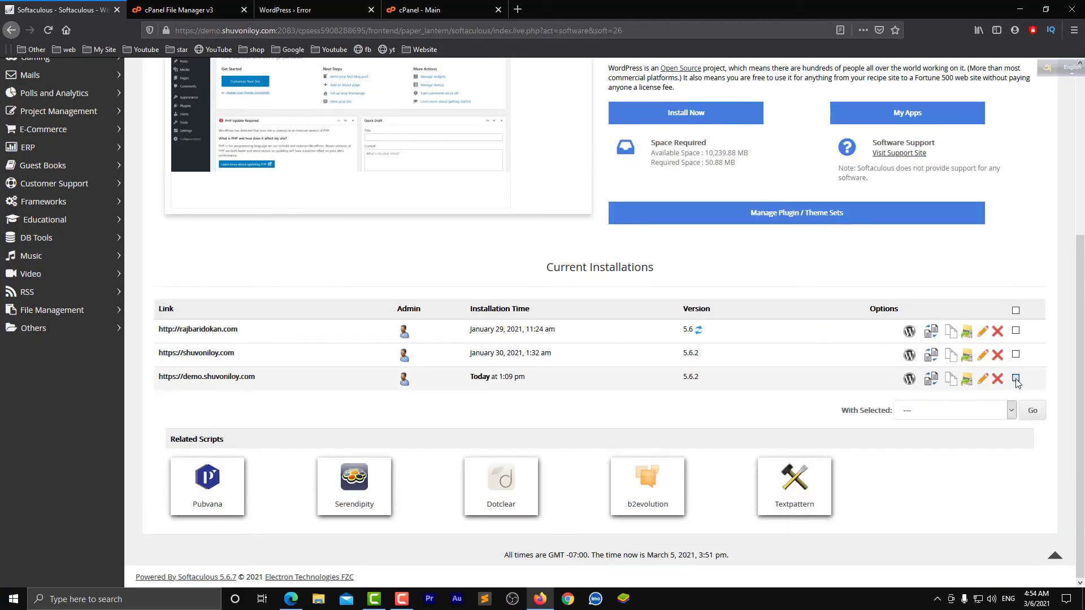
{"action": "left_click", "coordinate": [998, 379]}
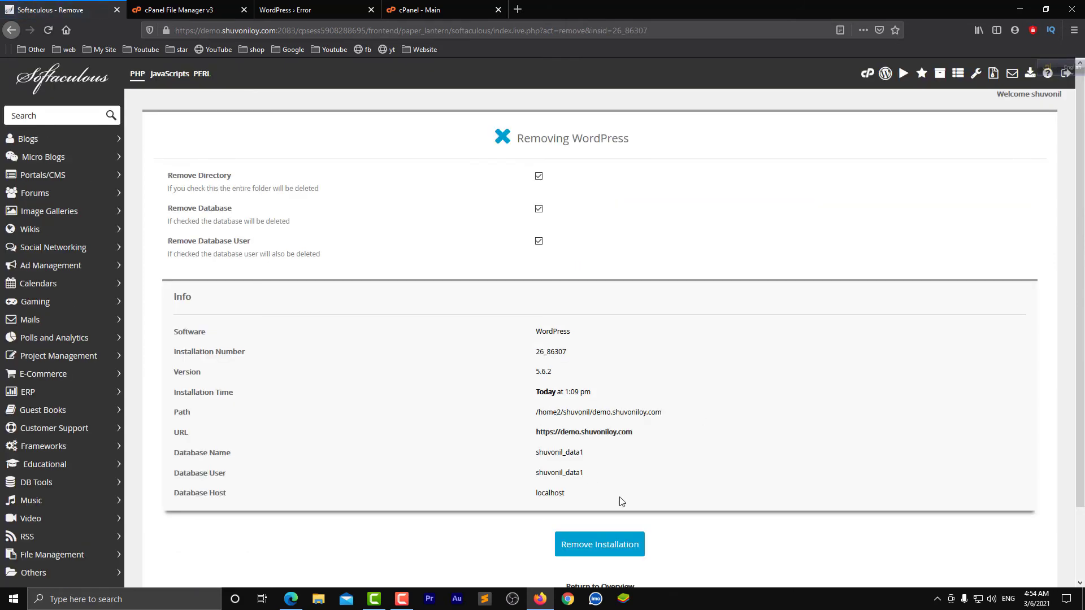
{"action": "left_click", "coordinate": [624, 544]}
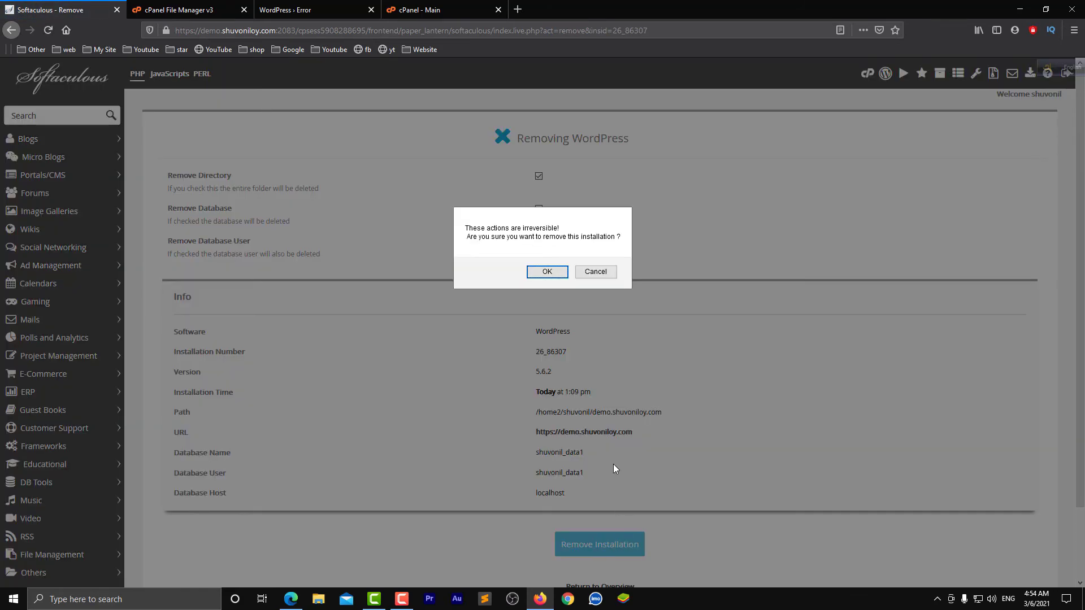
{"action": "left_click", "coordinate": [556, 275]}
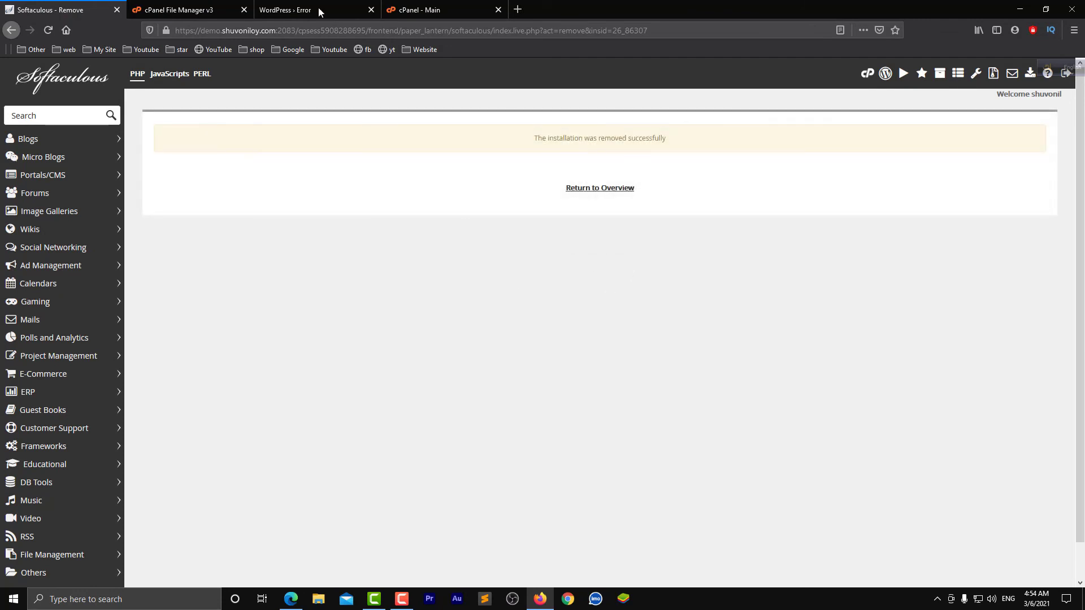
Start a new WordPress installation from the overview with the directory field empty and demo.shuvoniloy.com as the domain
{"action": "left_click", "coordinate": [613, 187]}
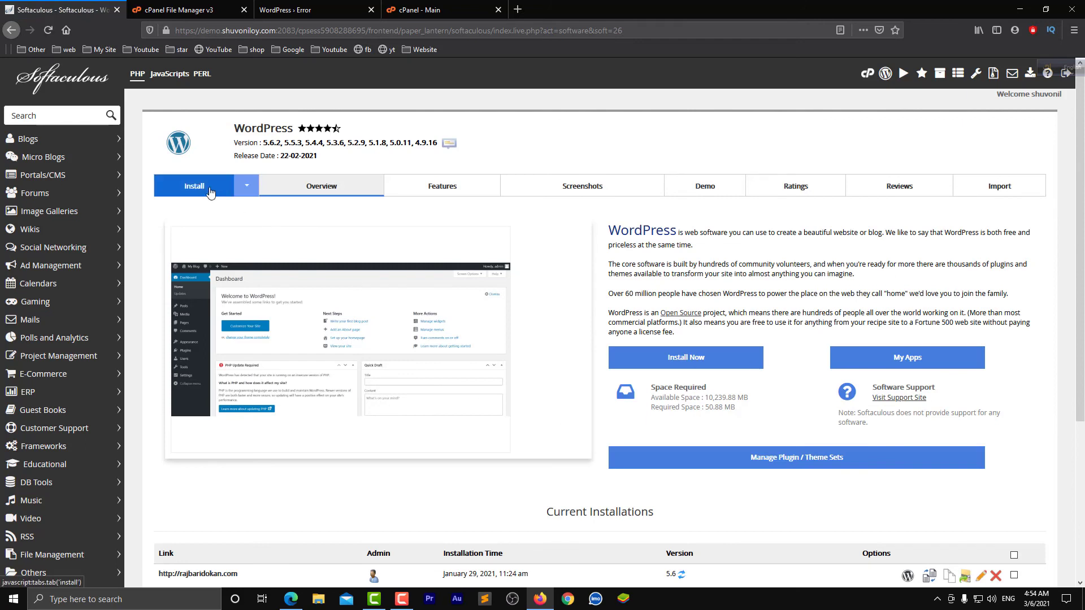
{"action": "left_click", "coordinate": [205, 192]}
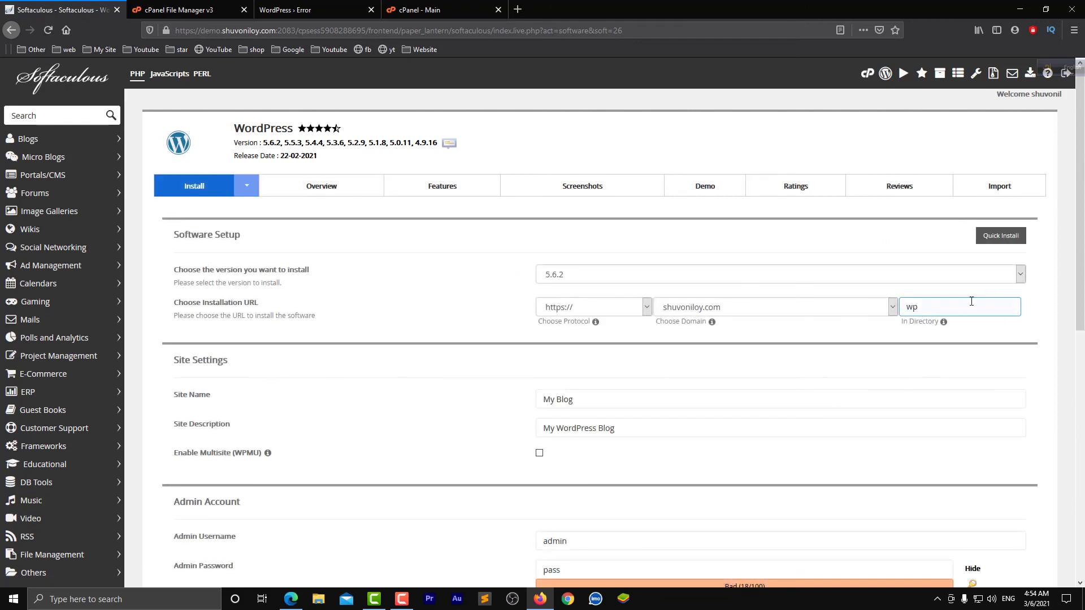
{"action": "double_click", "coordinate": [909, 307]}
{"action": "key", "text": "BackSpace"}
{"action": "scroll", "coordinate": [770, 387], "scroll_direction": "down", "scroll_amount": 1}
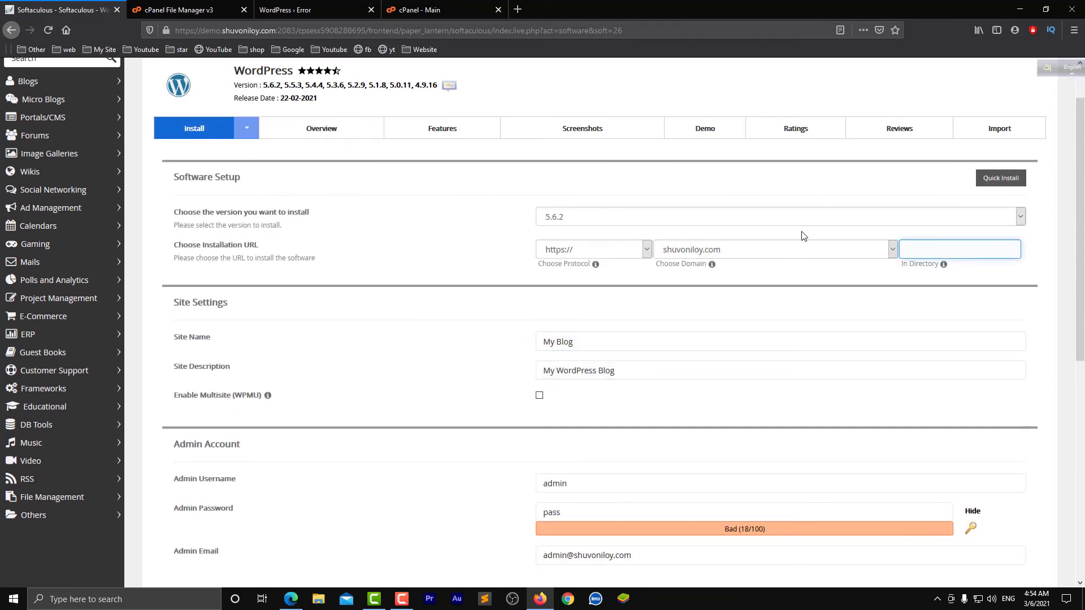
{"action": "left_click", "coordinate": [791, 249]}
{"action": "left_click", "coordinate": [780, 310]}
{"action": "scroll", "coordinate": [681, 368], "scroll_direction": "down", "scroll_amount": 1}
{"action": "scroll", "coordinate": [680, 368], "scroll_direction": "up", "scroll_amount": 1}
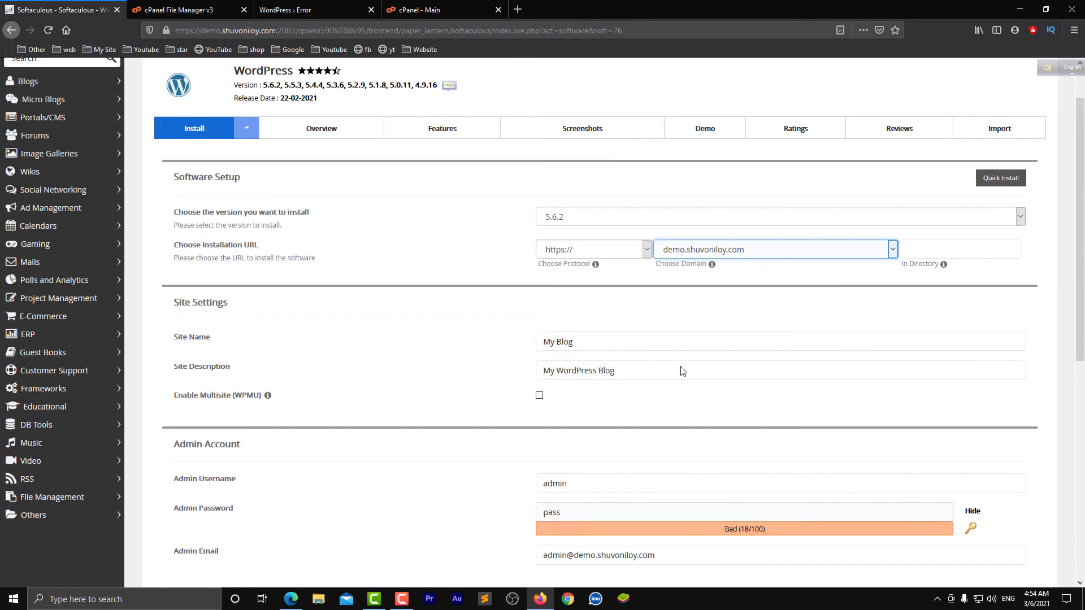
{"action": "left_click", "coordinate": [682, 370]}
Copy the admin email address into the field for emailing installation details and install WordPress
{"action": "scroll", "coordinate": [619, 362], "scroll_direction": "down", "scroll_amount": 3}
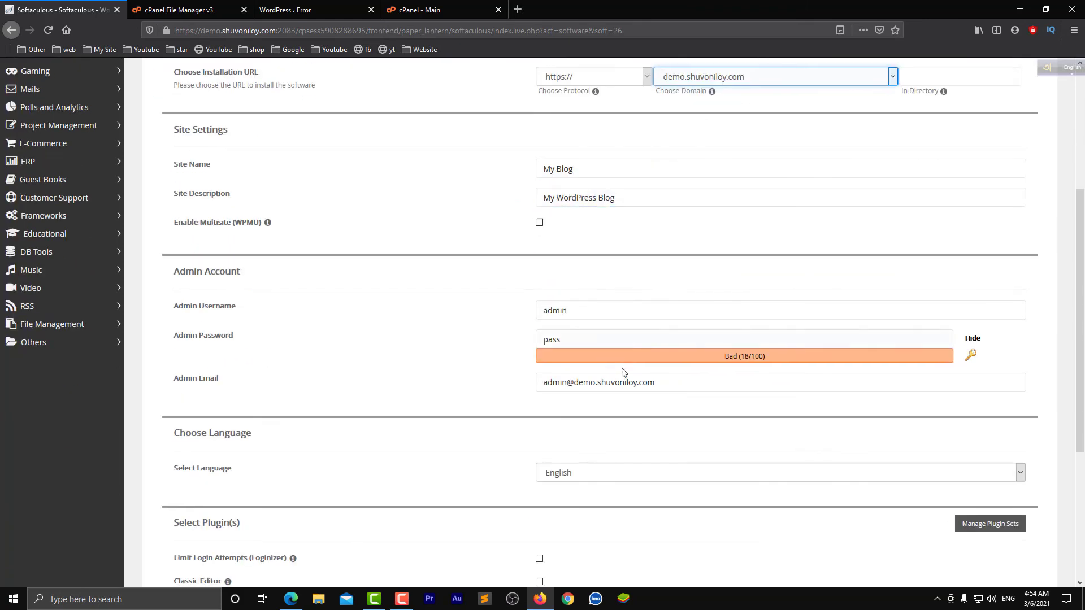
{"action": "scroll", "coordinate": [588, 220], "scroll_direction": "down", "scroll_amount": 2}
{"action": "scroll", "coordinate": [627, 462], "scroll_direction": "down", "scroll_amount": 2}
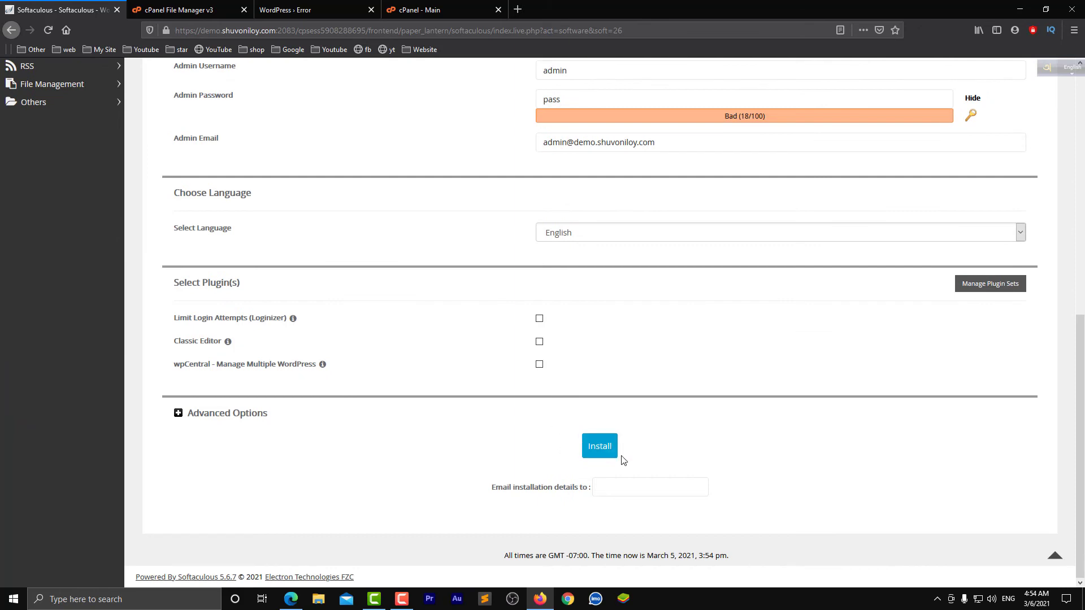
{"action": "left_click_drag", "start_coordinate": [670, 144], "coordinate": [479, 163]}
{"action": "key", "text": "ctrl+c"}
{"action": "scroll", "coordinate": [498, 211], "scroll_direction": "down", "scroll_amount": 1}
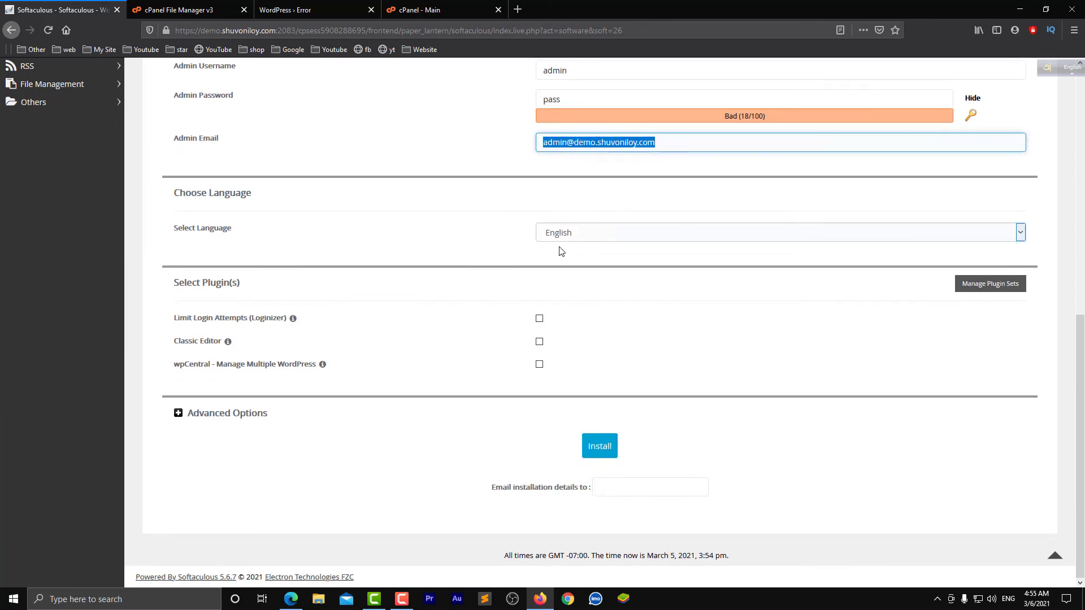
{"action": "left_click", "coordinate": [606, 483]}
{"action": "key", "text": "ctrl+v"}
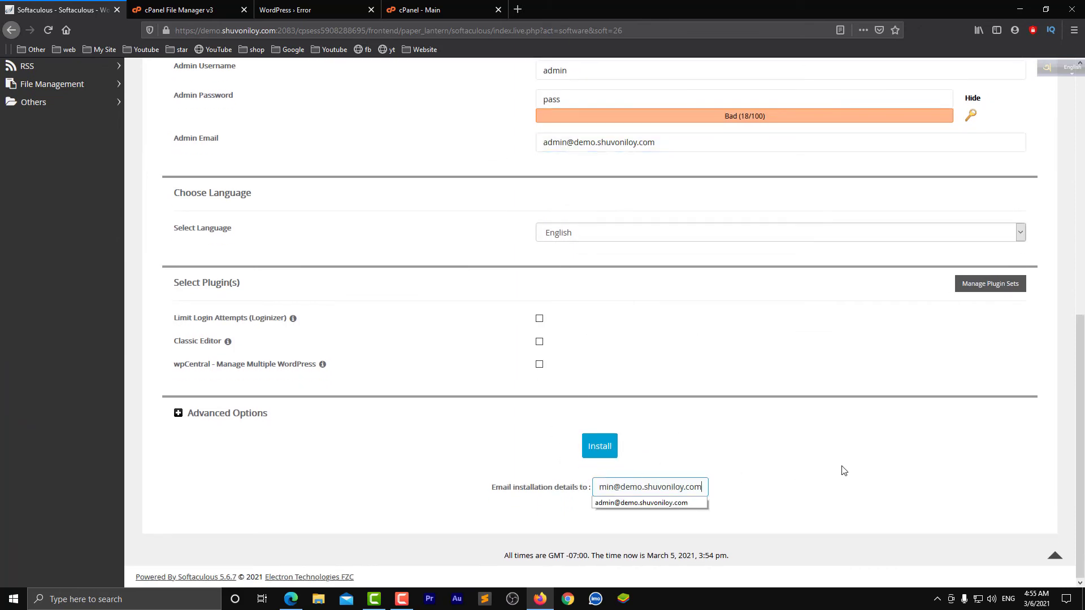
{"action": "left_click", "coordinate": [843, 470]}
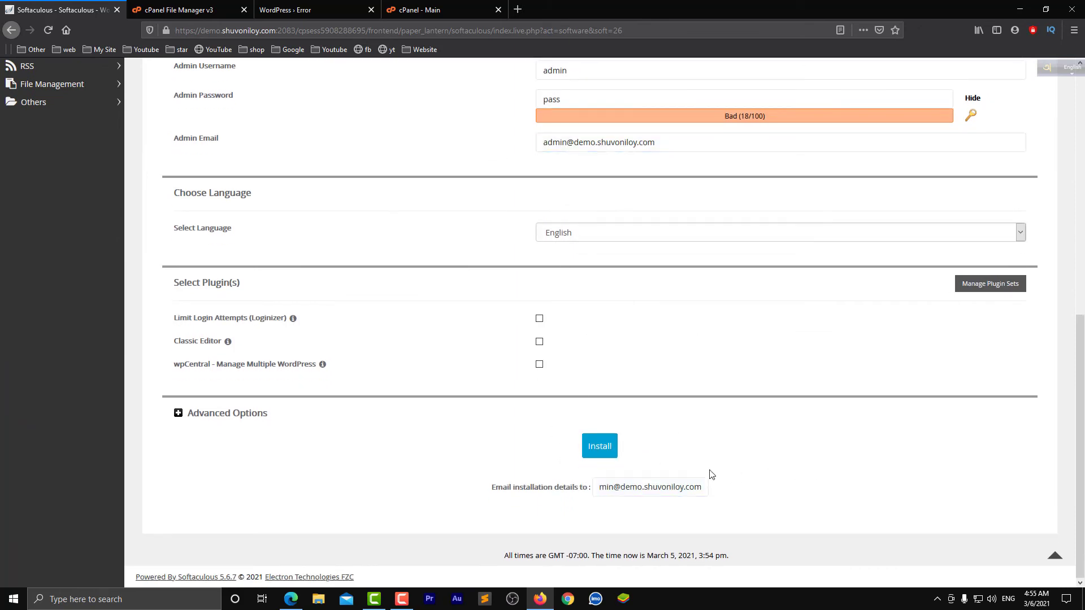
{"action": "left_click", "coordinate": [613, 463]}
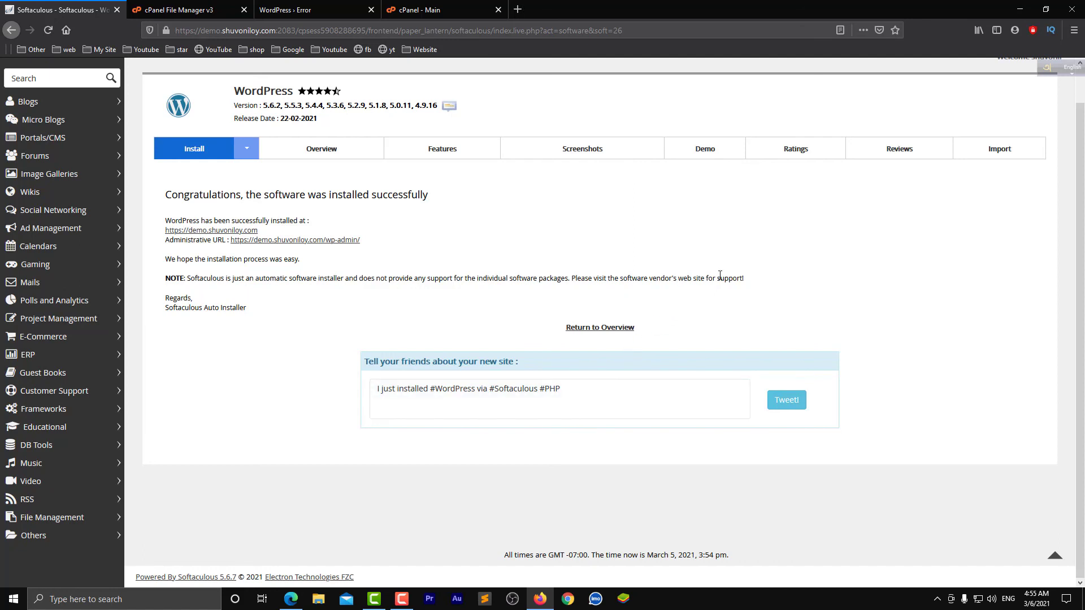
Read through the installation result page, including the note about software support and the prefilled sharing text
{"action": "left_click_drag", "start_coordinate": [717, 281], "coordinate": [196, 279]}
{"action": "left_click", "coordinate": [753, 282]}
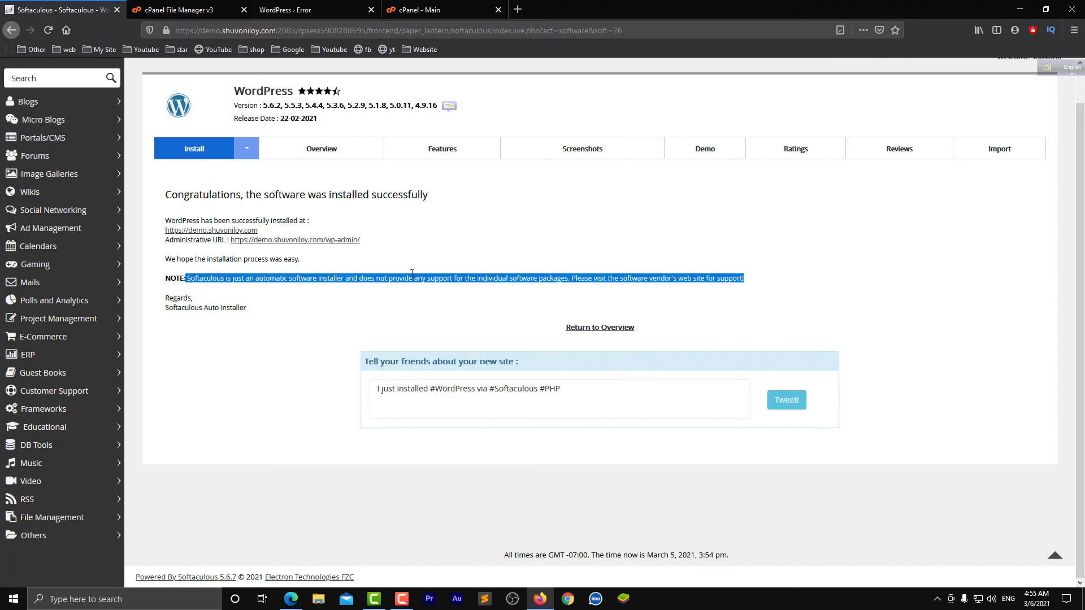
{"action": "left_click", "coordinate": [629, 278]}
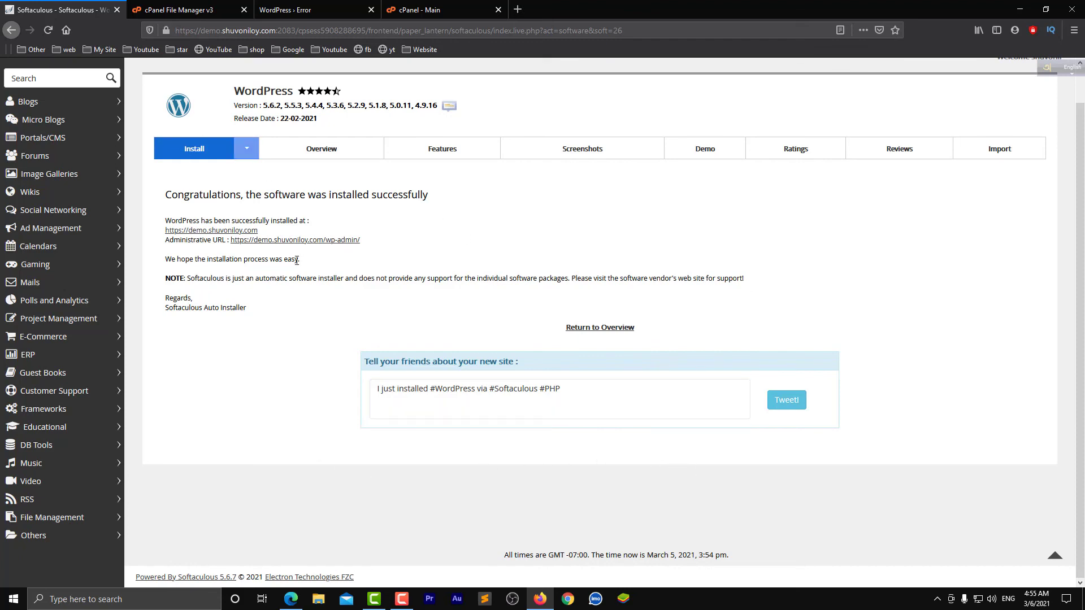
{"action": "left_click", "coordinate": [567, 388]}
{"action": "right_click", "coordinate": [568, 386]}
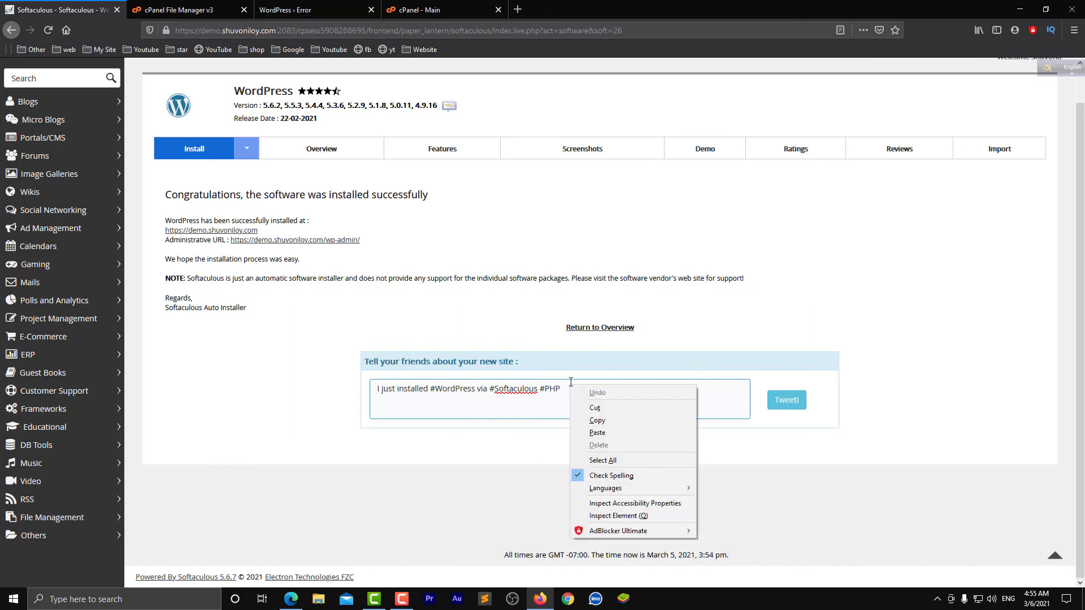
{"action": "left_click", "coordinate": [853, 303]}
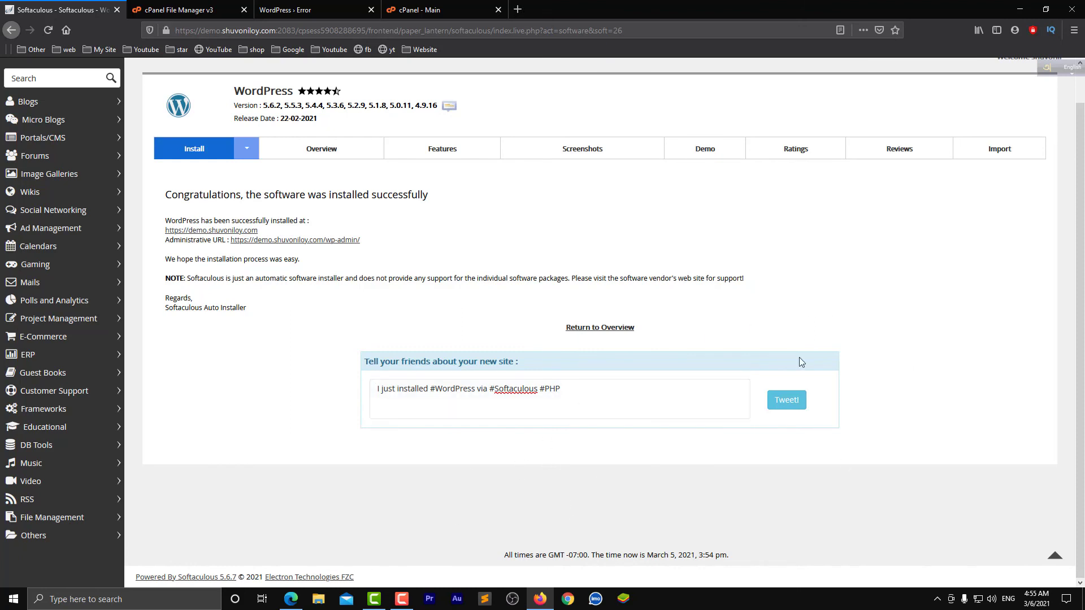